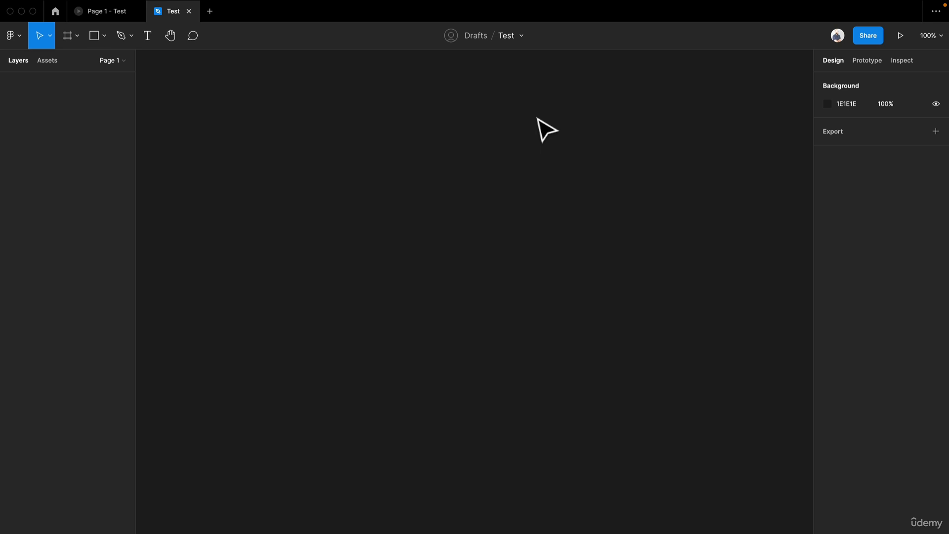
Step: Create a frame on the canvas and resize it to about 804 × 639
key(f)
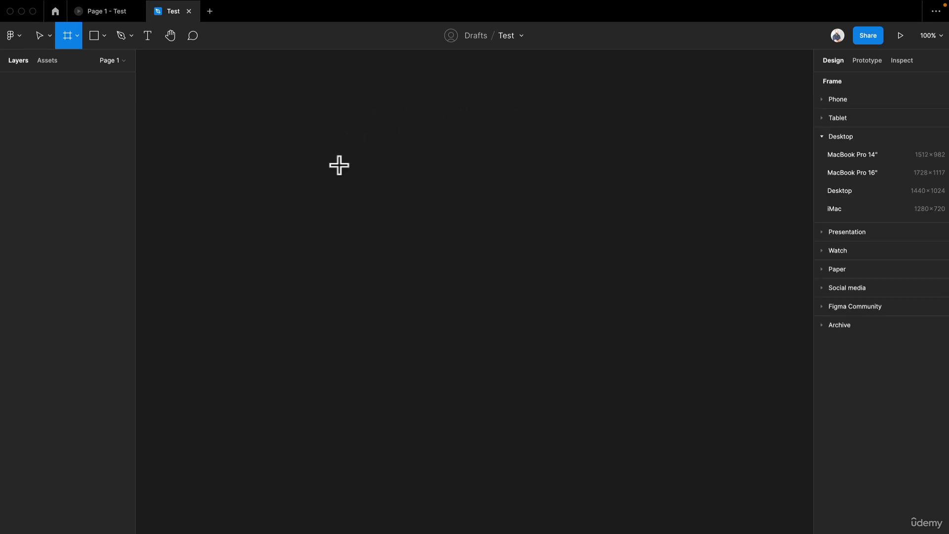
click(324, 129)
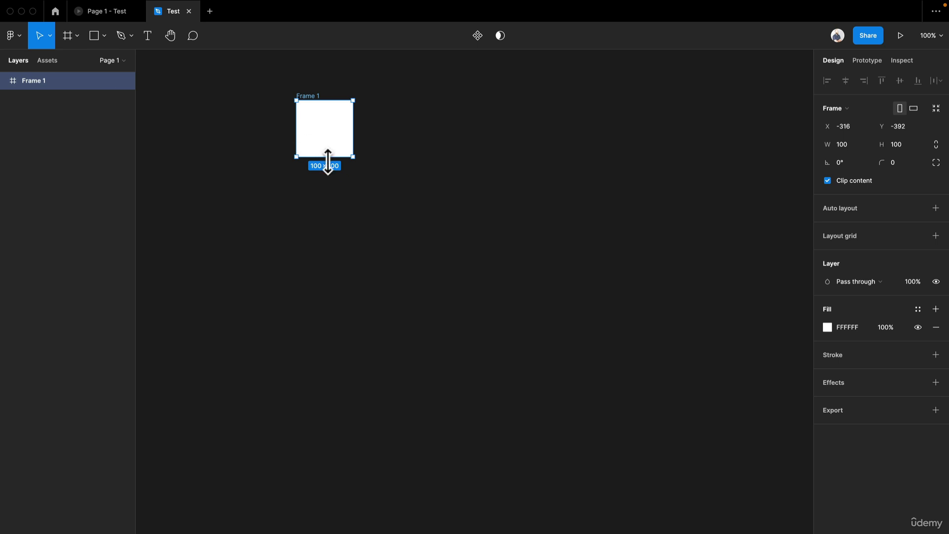
drag(350, 158, 751, 460)
Step: Rename the frame as Test
key(super+r)
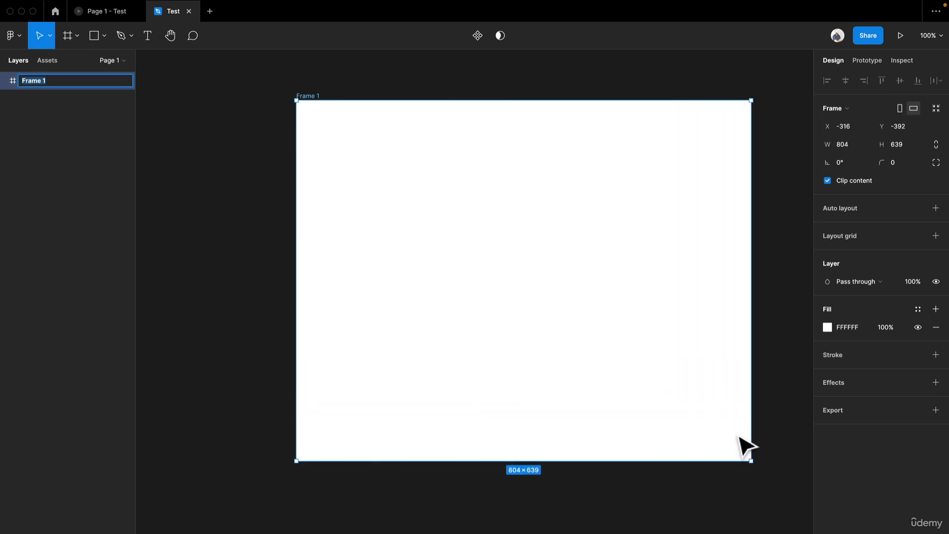
text(Test)
key(Return)
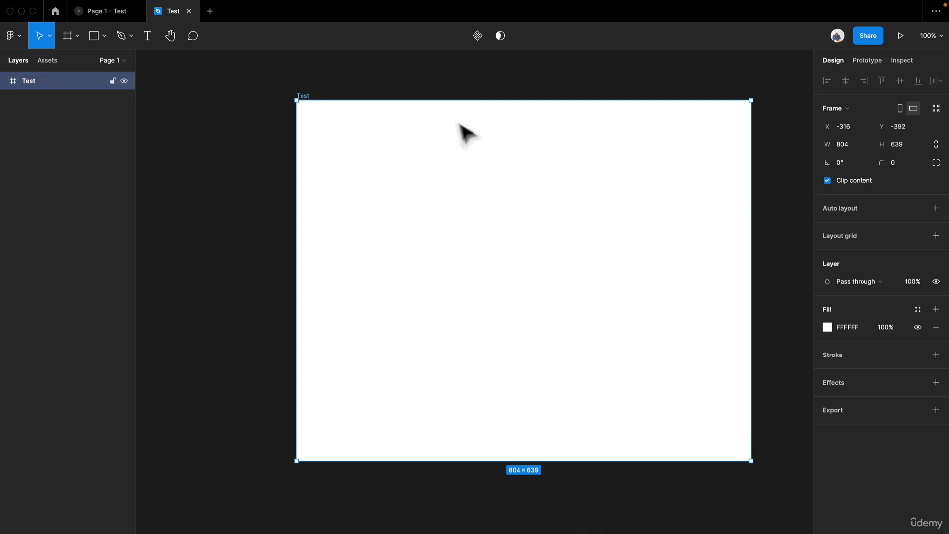
Step: Add a text layer reading "Hello World!" inside the Test frame
key(t)
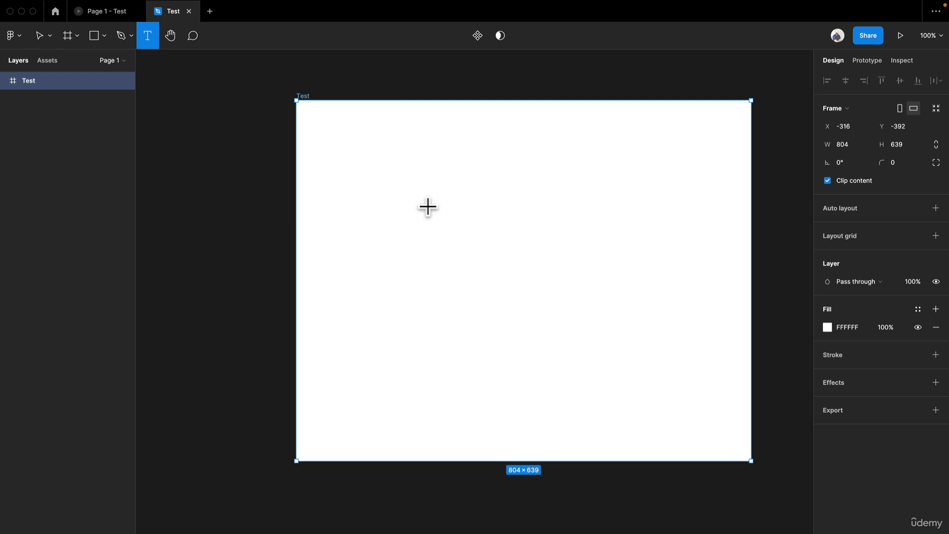
click(427, 206)
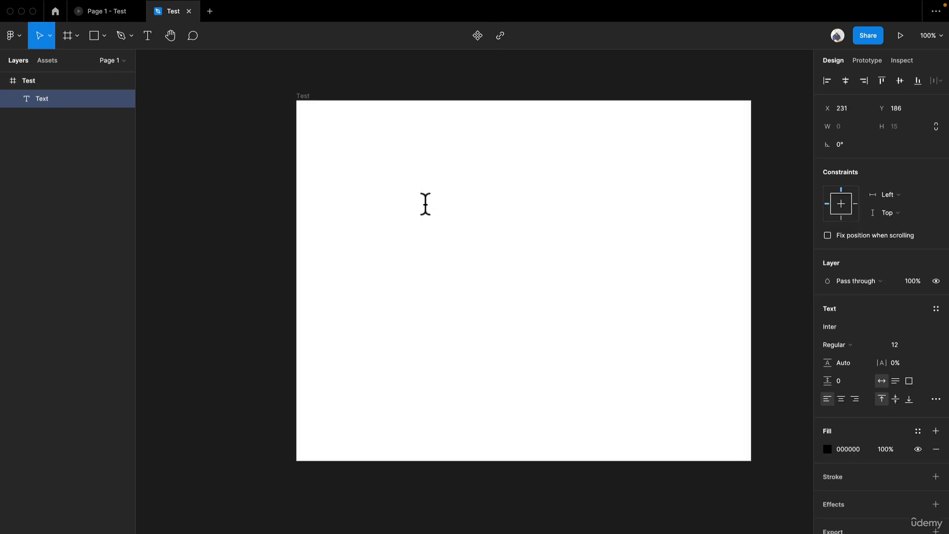
text(Hello World!)
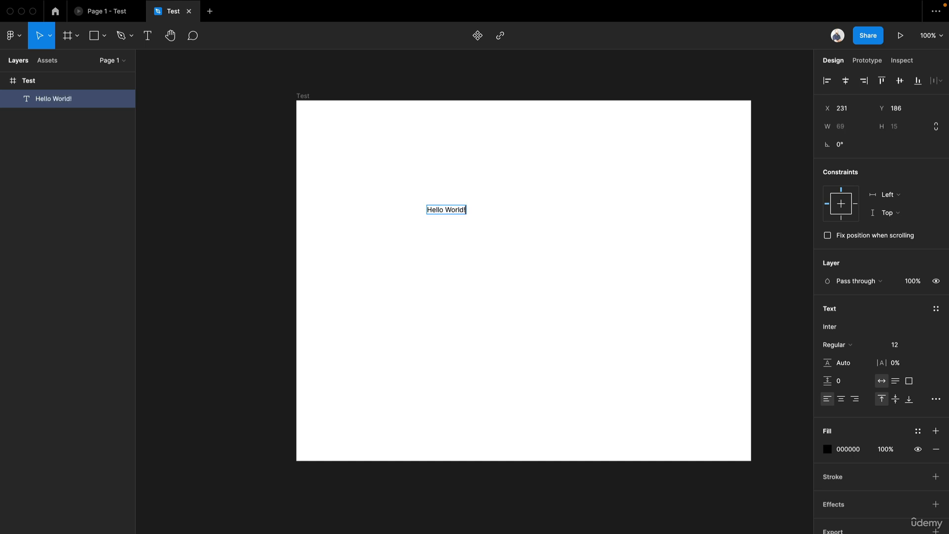
key(Escape)
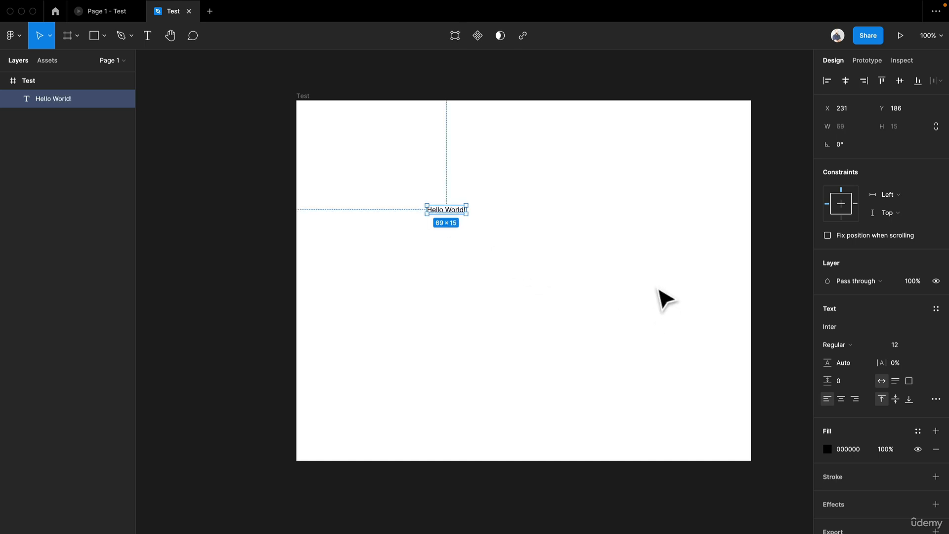
Step: Set the text's font size to 32
click(922, 345)
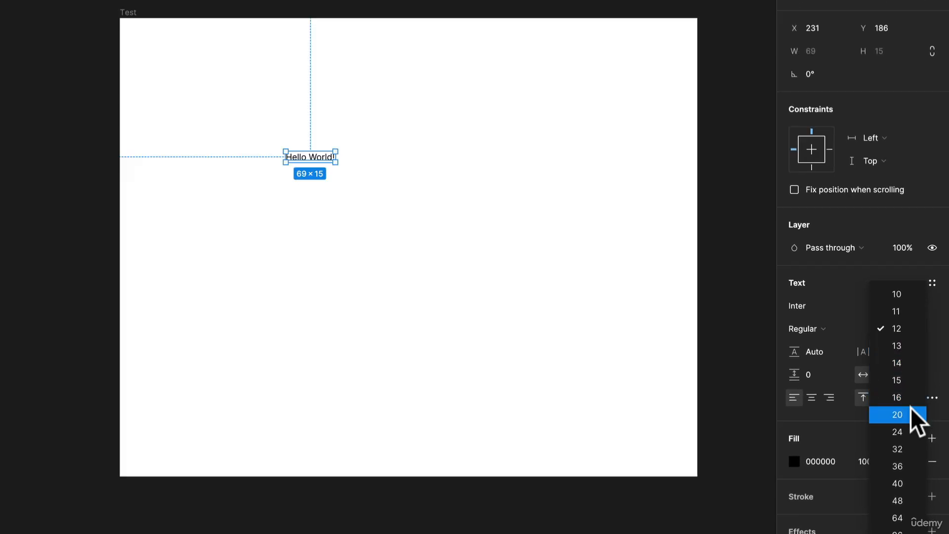
click(919, 439)
Step: Change the text's font to Helvetica
drag(381, 165, 455, 249)
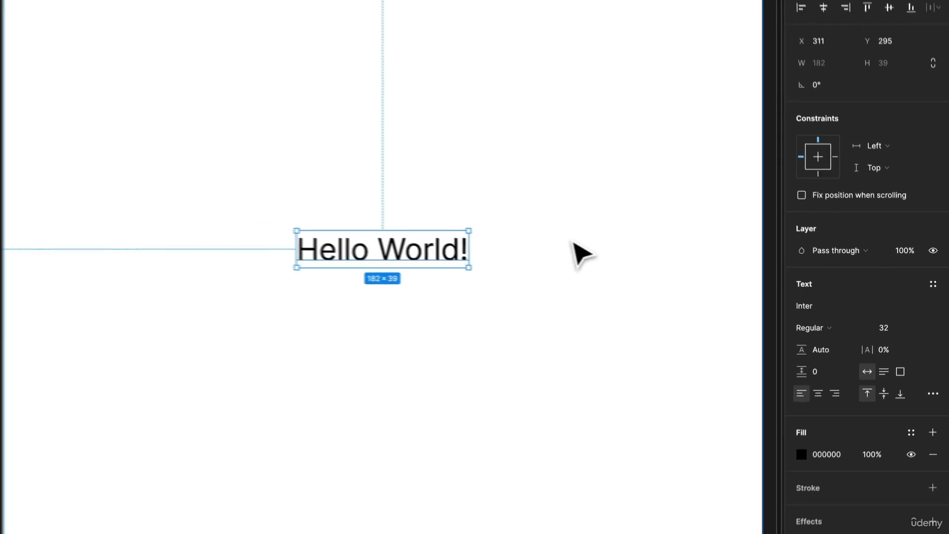
scroll(543, 277, up, 5)
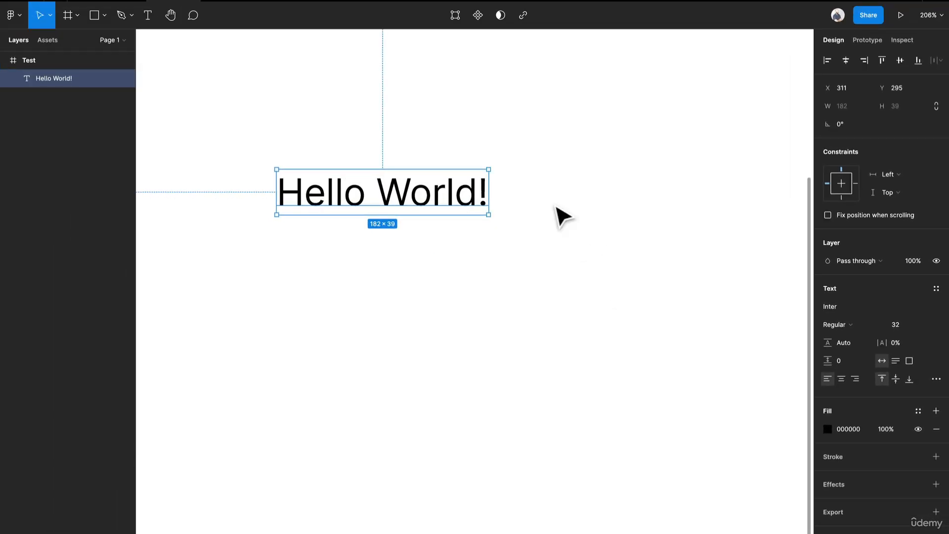
drag(450, 279, 514, 321)
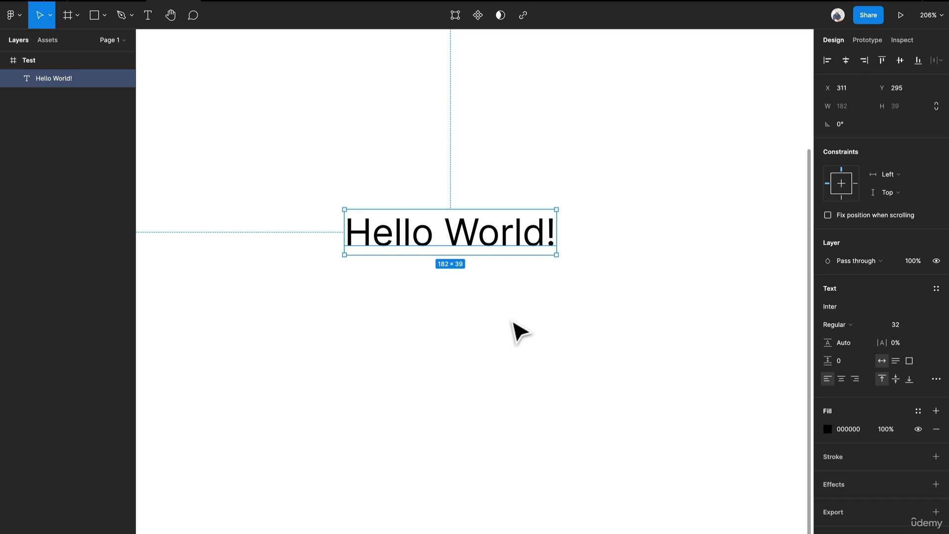
click(854, 305)
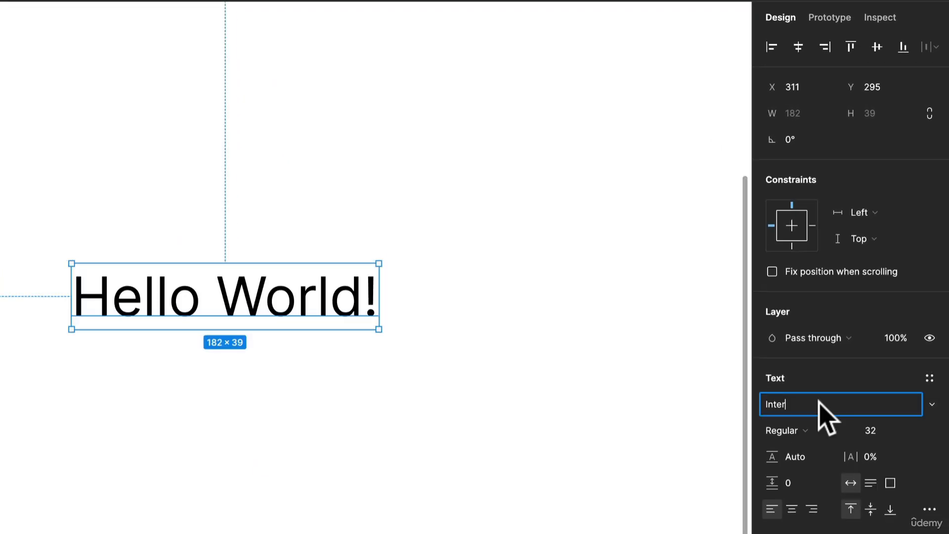
double_click(818, 401)
text(Helvetica)
key(Return)
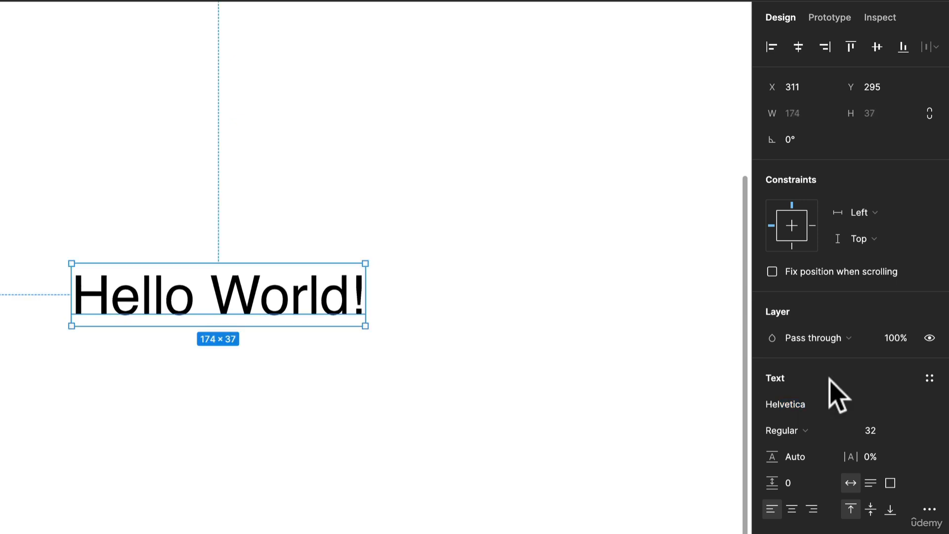
Step: Change the text's font to Roboto
click(832, 398)
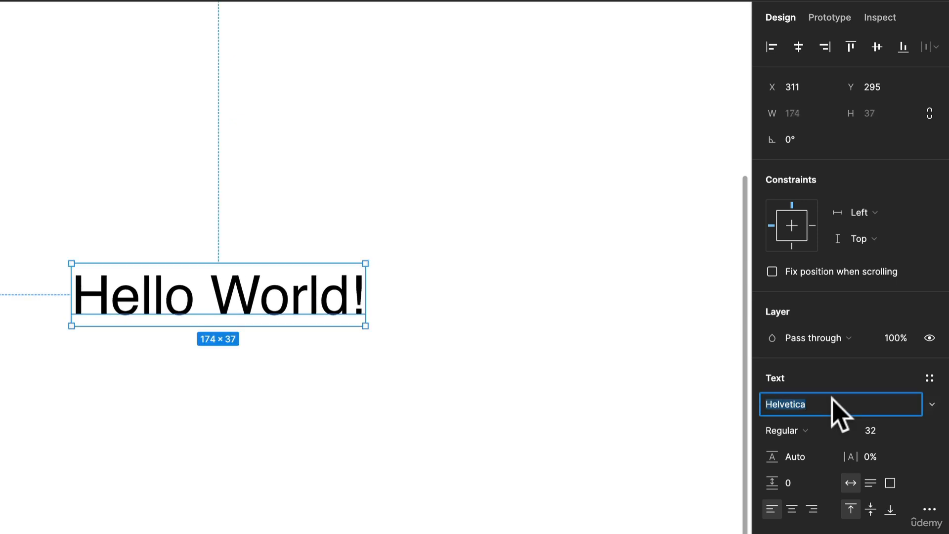
text(Roboto)
key(Return)
Step: Switch the text's font back to Inter
click(831, 404)
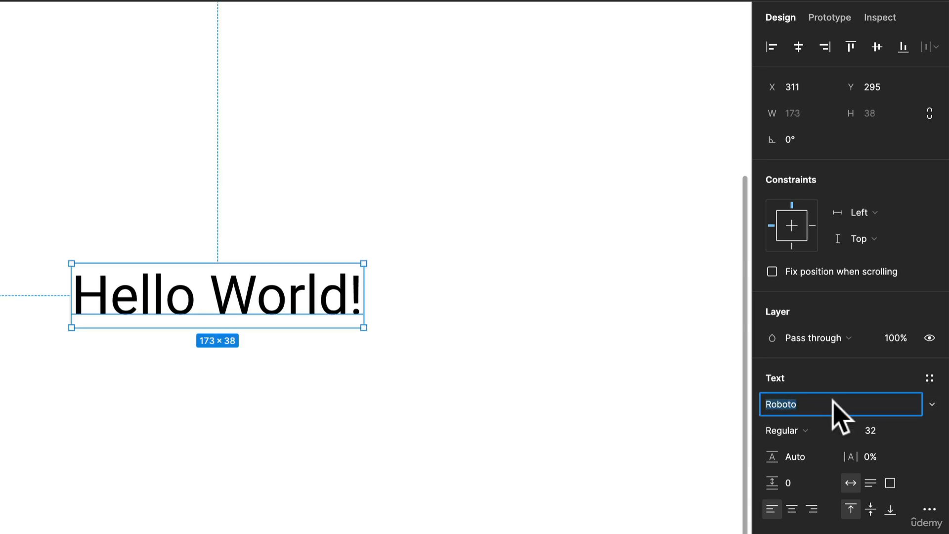
text(Inter)
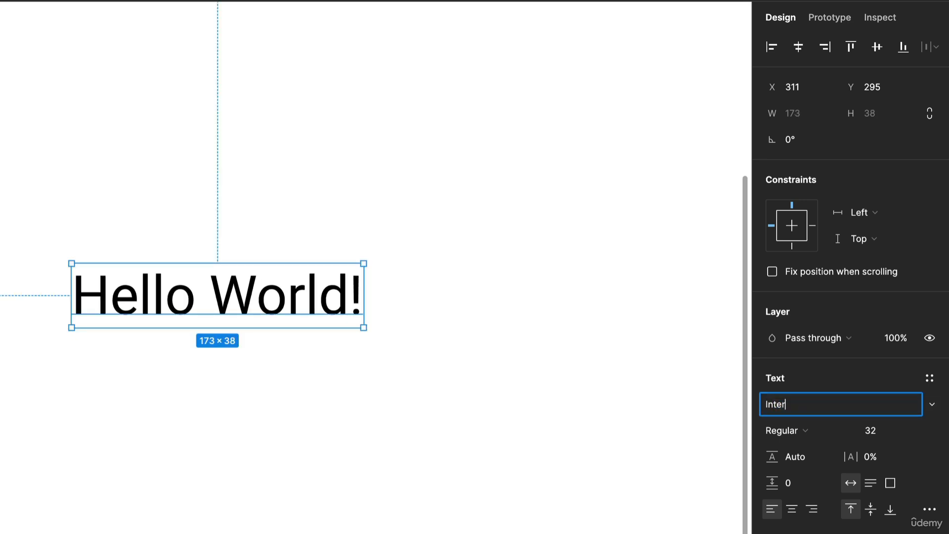
key(Return)
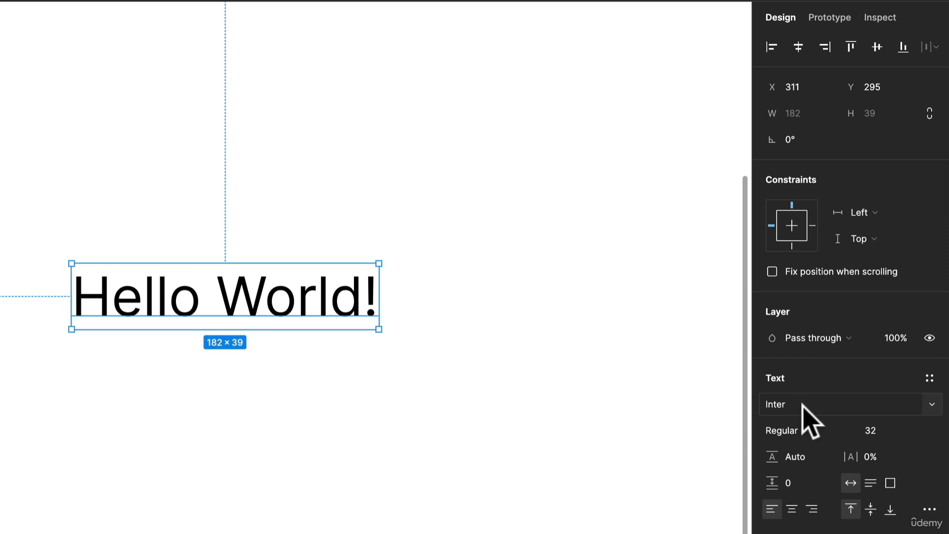
Step: Try the font weights Medium, Black and Extra Bold Italic on the text
click(790, 433)
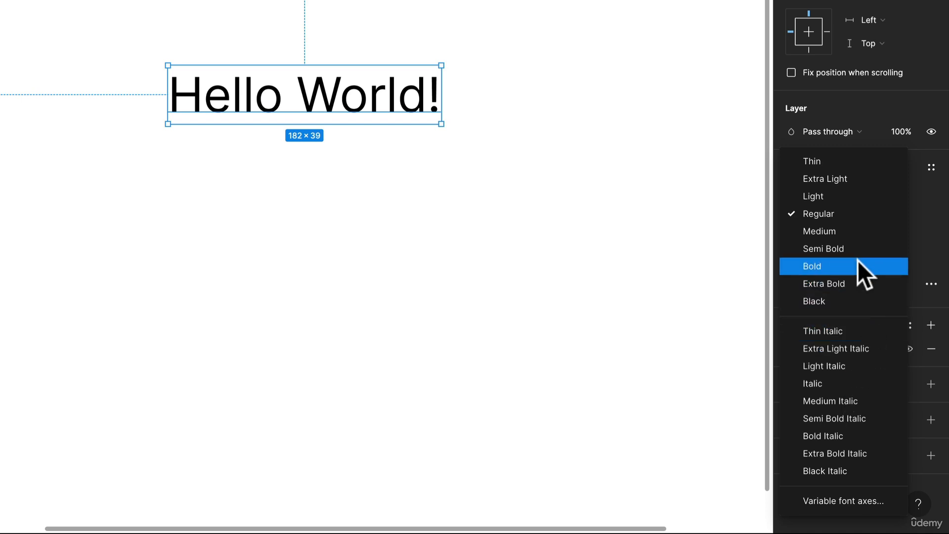
click(853, 230)
click(816, 217)
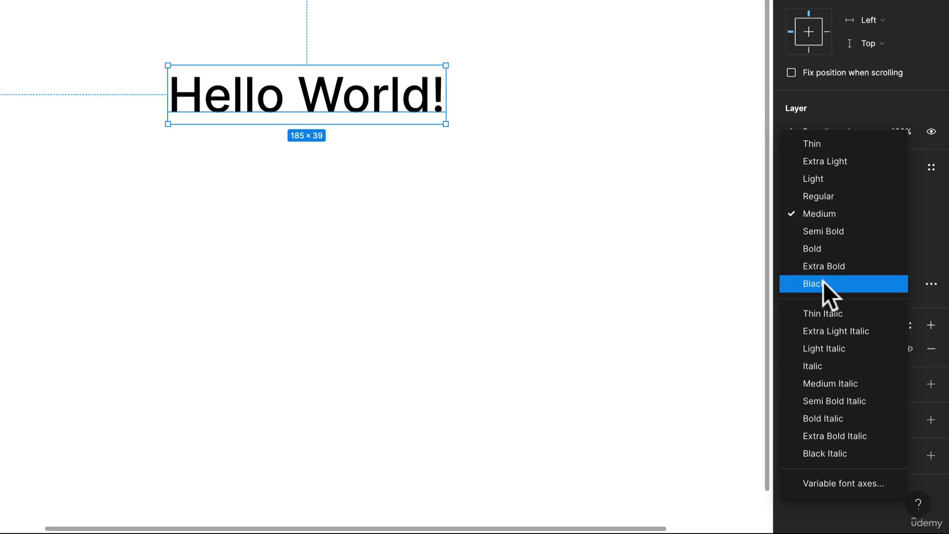
click(823, 281)
click(817, 207)
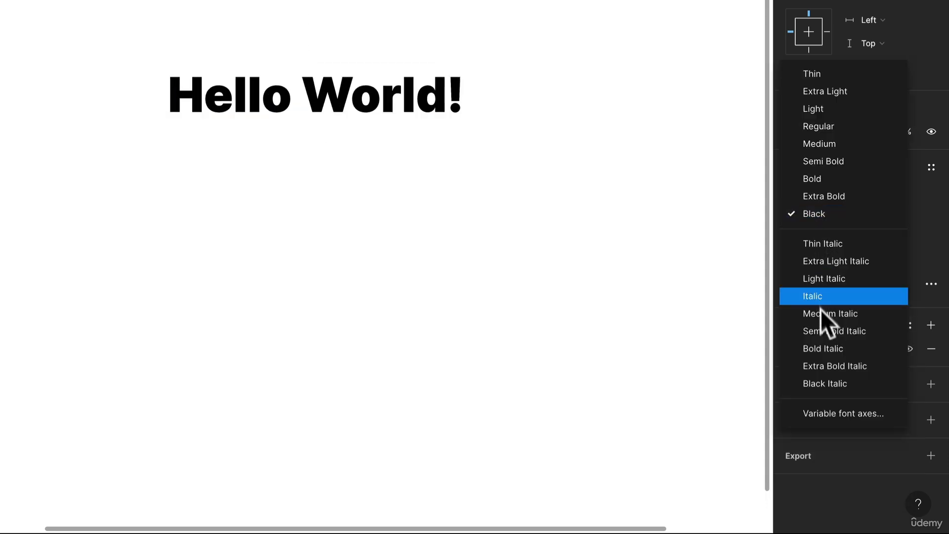
click(833, 360)
Step: Set the text's font weight to Semi Bold
click(833, 217)
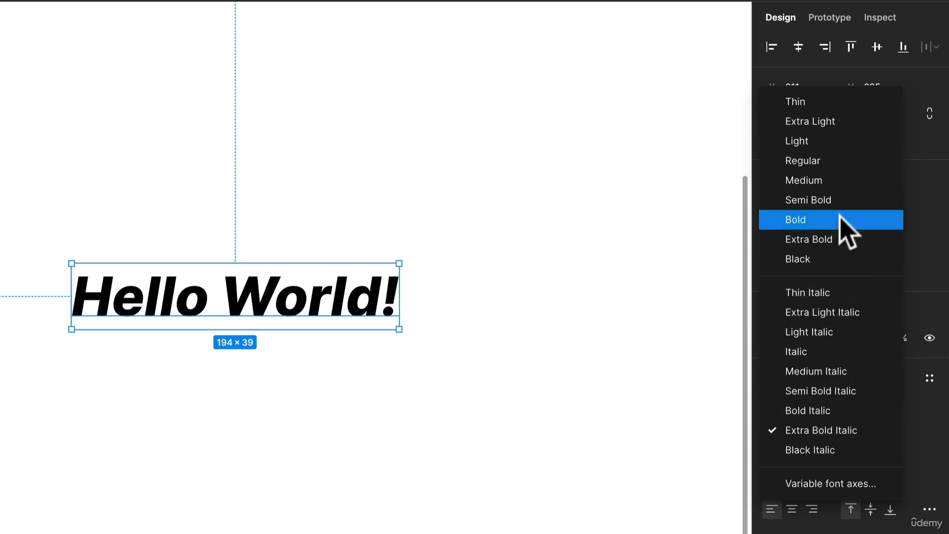
click(830, 200)
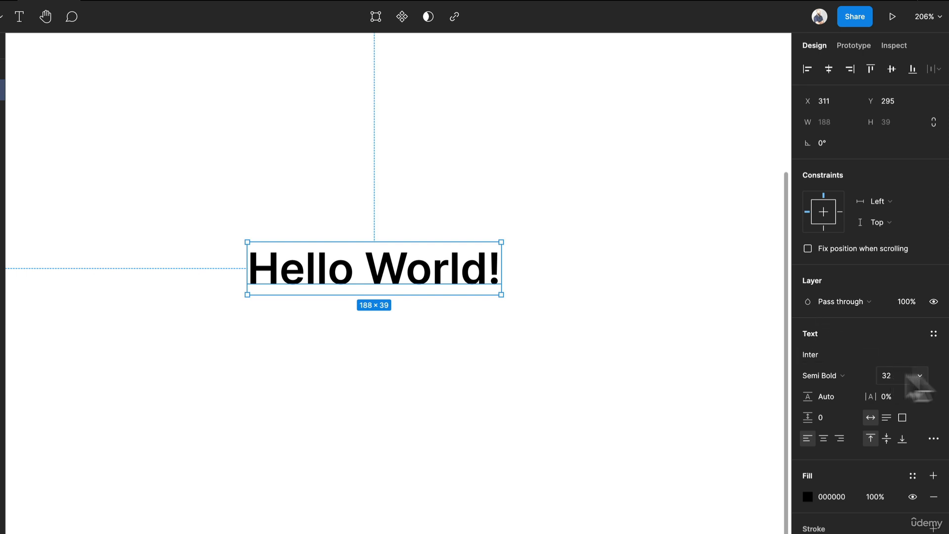
click(920, 375)
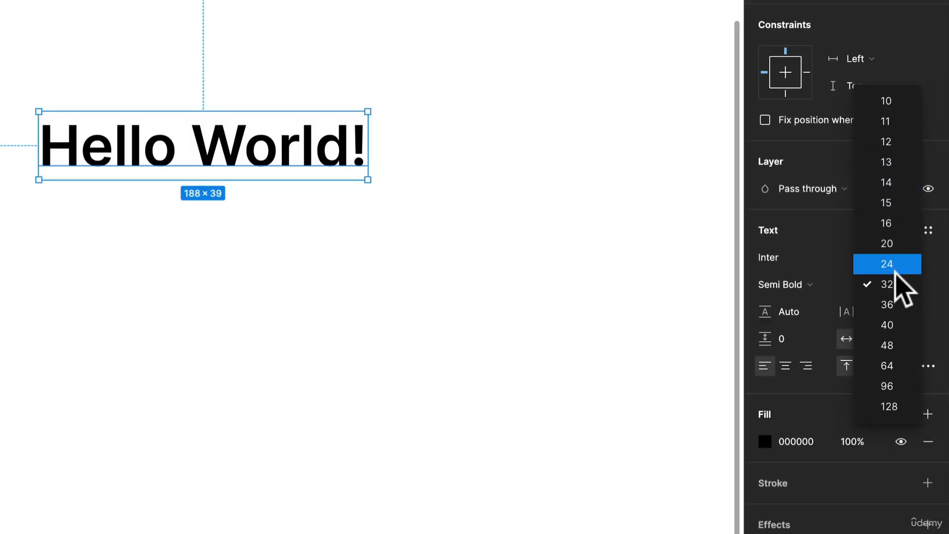
click(889, 284)
click(874, 284)
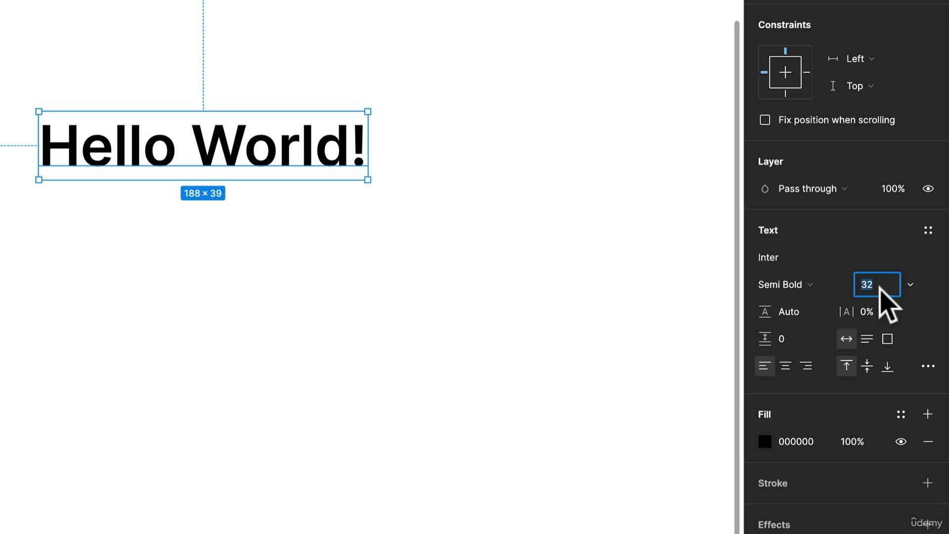
Step: Set the text's letter spacing to -2%
click(908, 315)
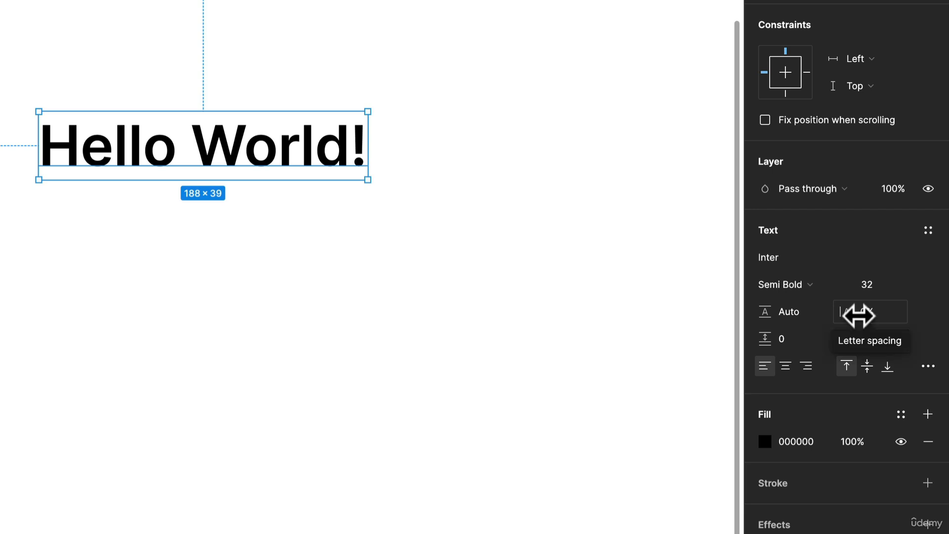
click(885, 313)
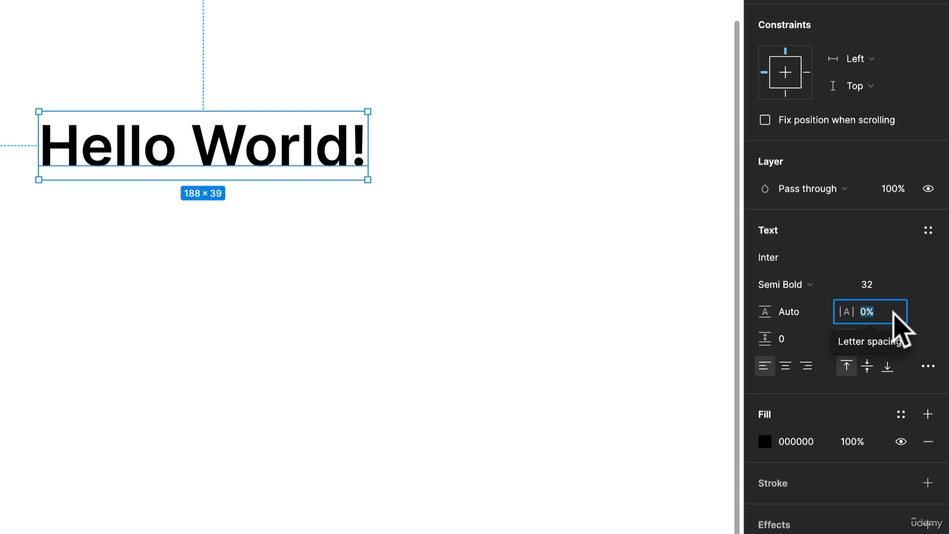
text(-2)
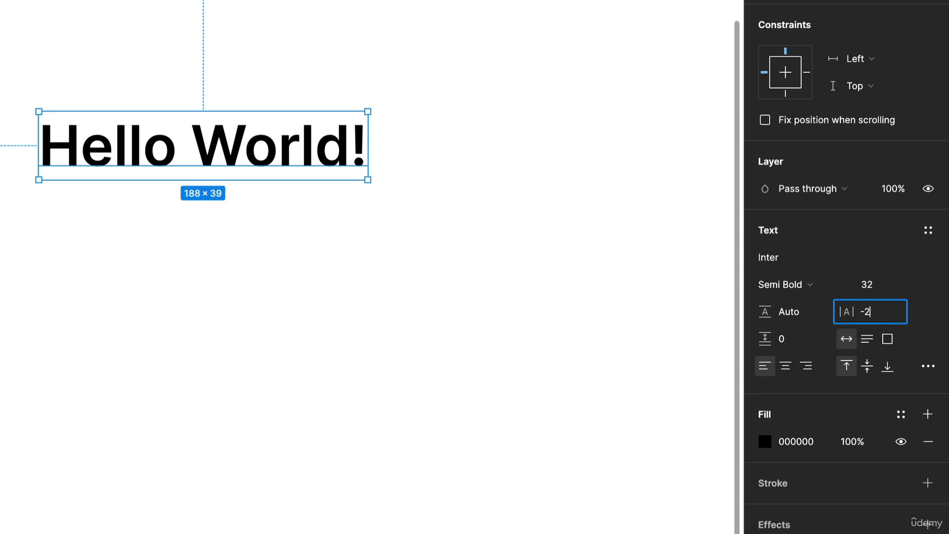
key(Return)
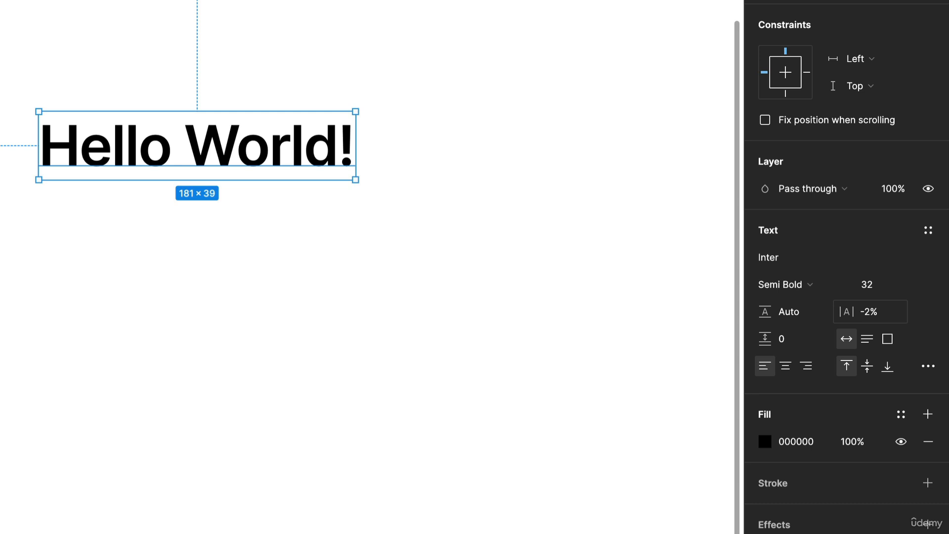
Step: Run the Lorem ipsum plugin on the text layer to replace it with placeholder text
click(807, 310)
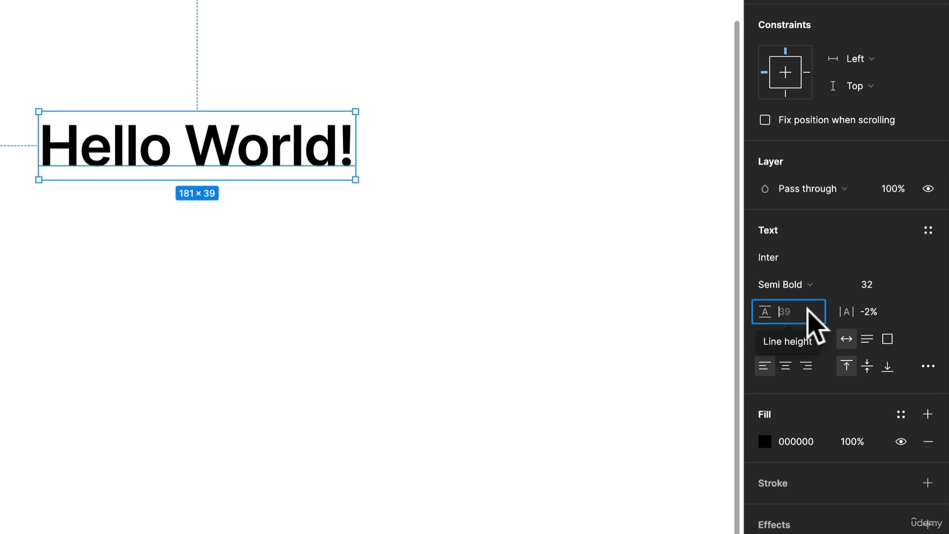
right_click(294, 138)
mouse_move(371, 503)
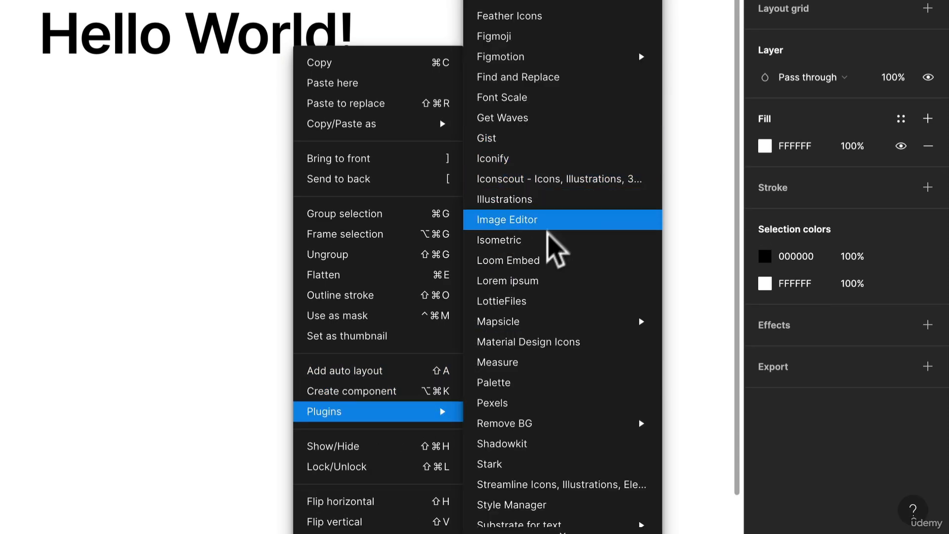
click(526, 280)
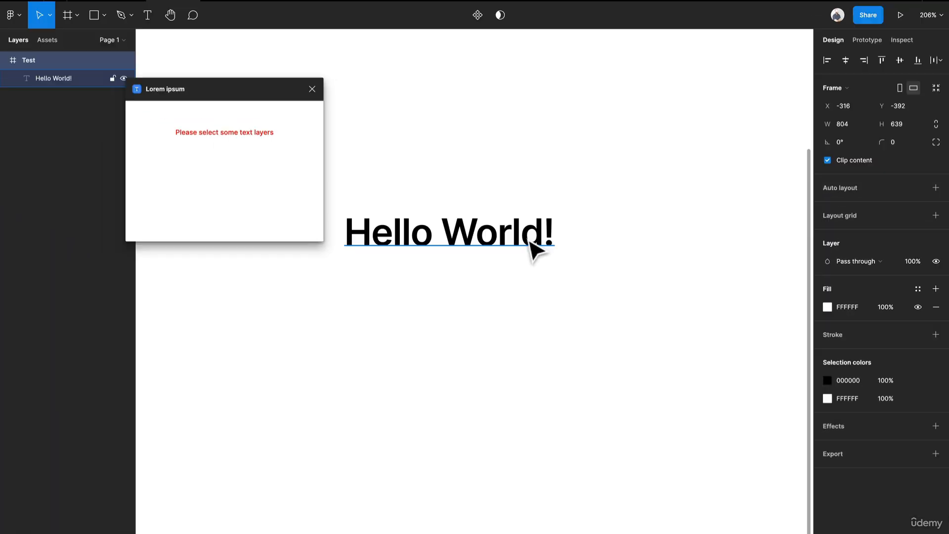
click(530, 241)
click(273, 176)
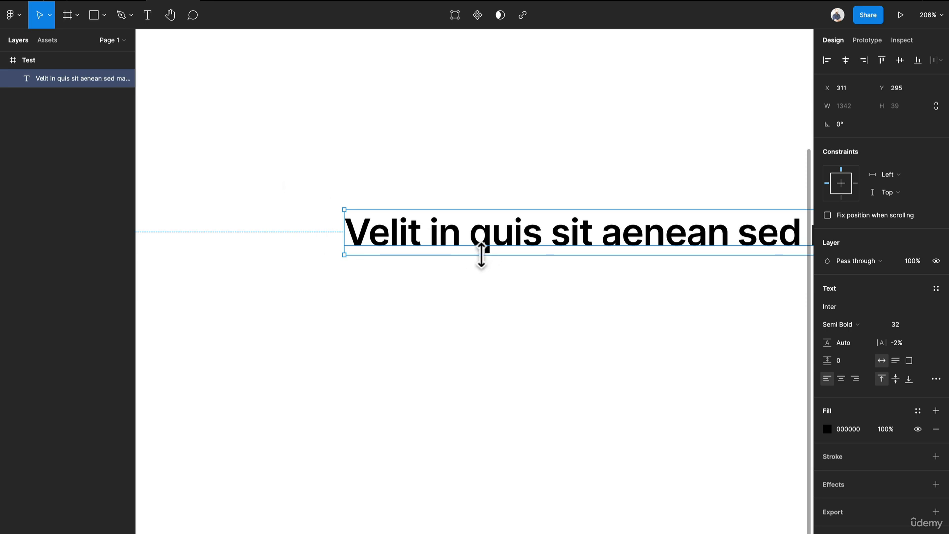
Step: Resize the text box to a fixed width of about 414 px so the placeholder wraps
drag(344, 232, 578, 250)
drag(667, 248, 475, 225)
drag(583, 245, 376, 226)
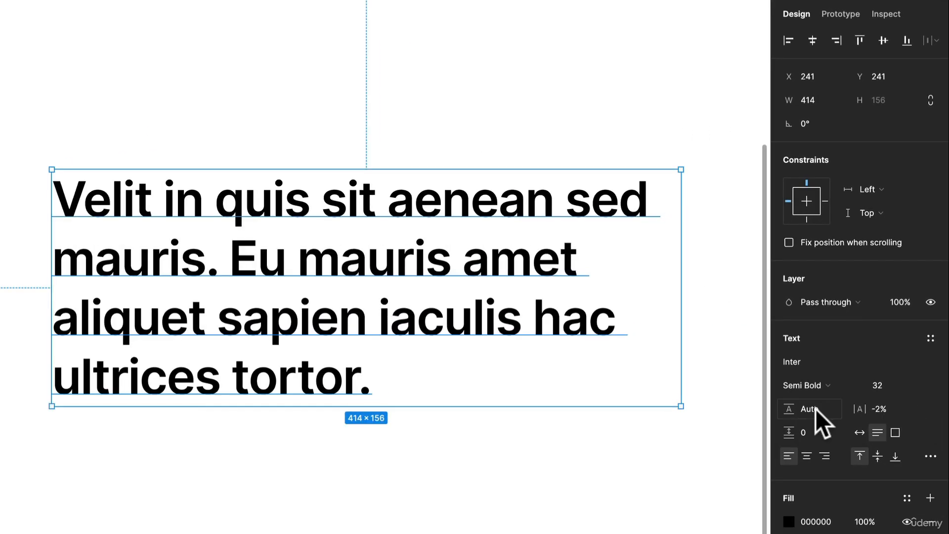
Step: Set the text's line height to 150%
click(816, 402)
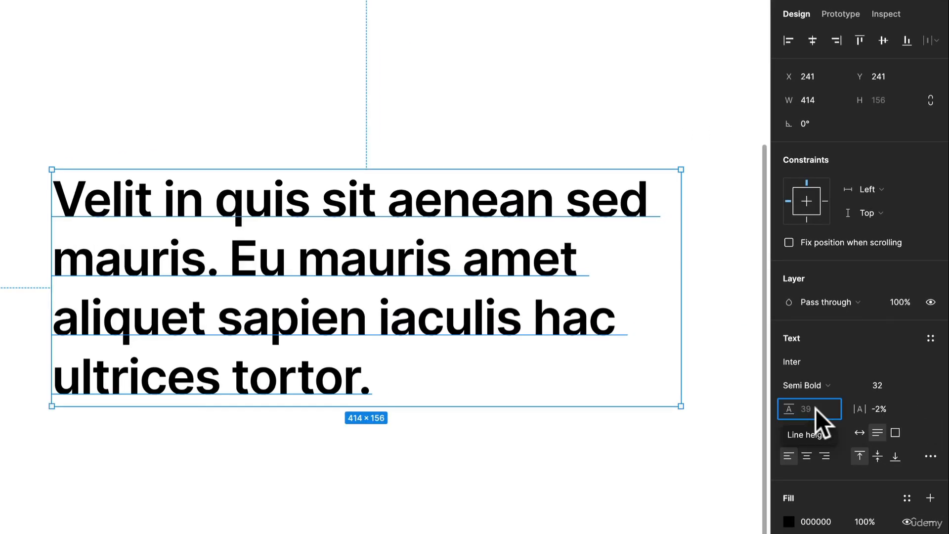
text(1)
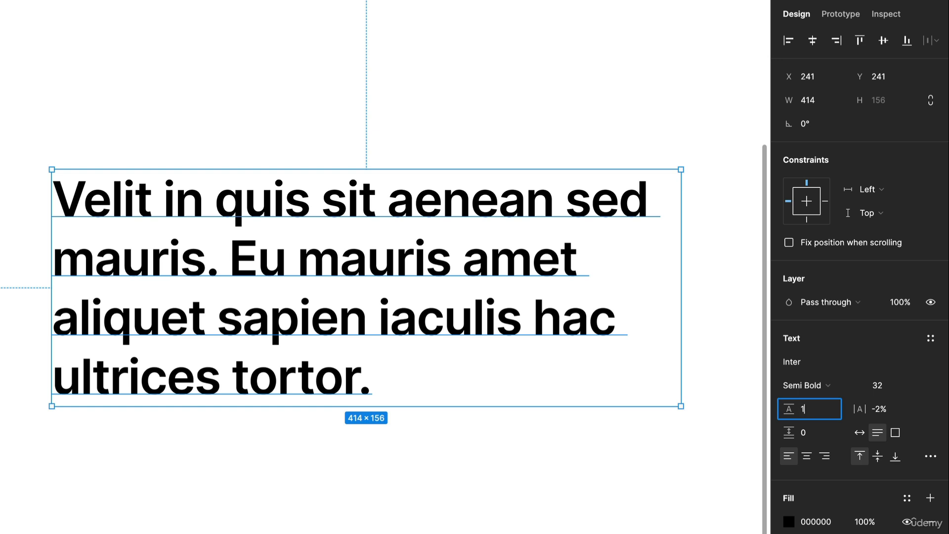
text(25%)
key(Return)
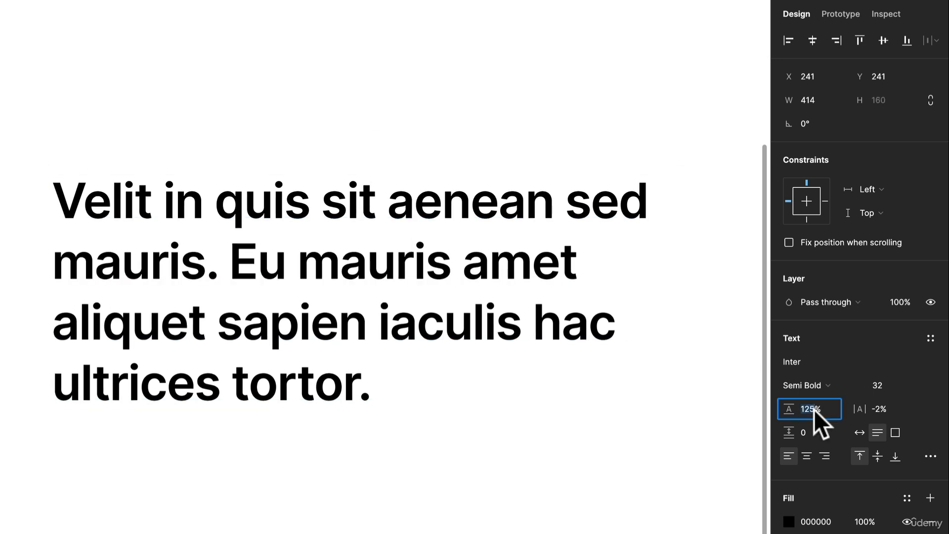
text(150)
key(Return)
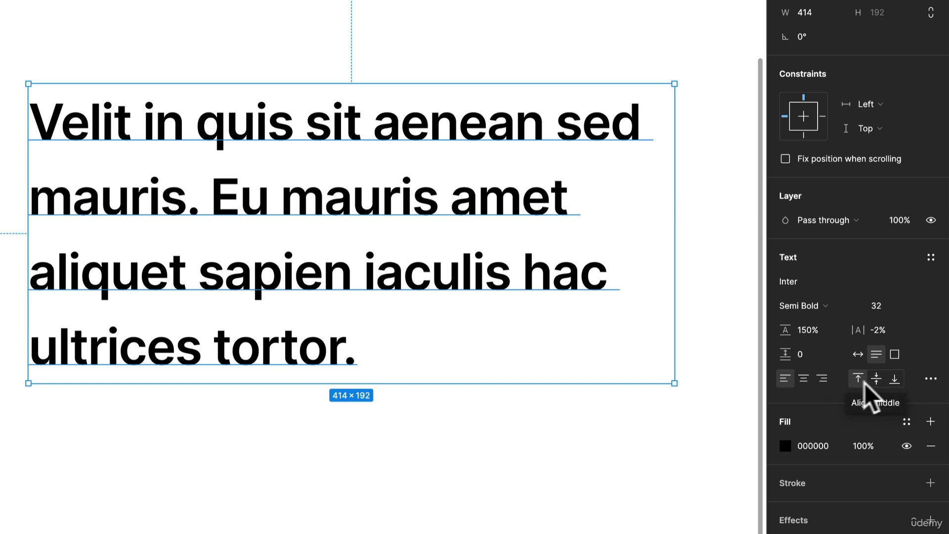
Step: Try center and right text alignment, then return the text to left alignment
click(802, 378)
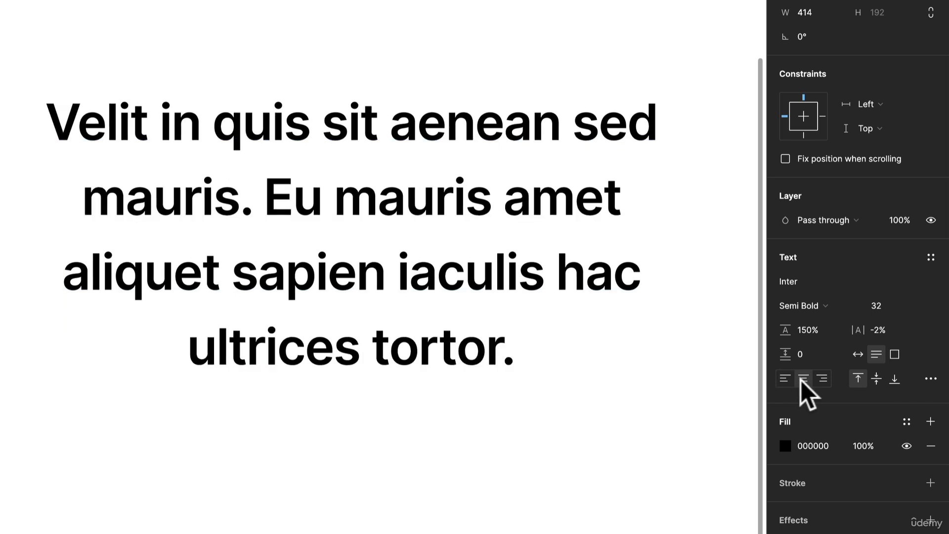
click(825, 380)
click(789, 380)
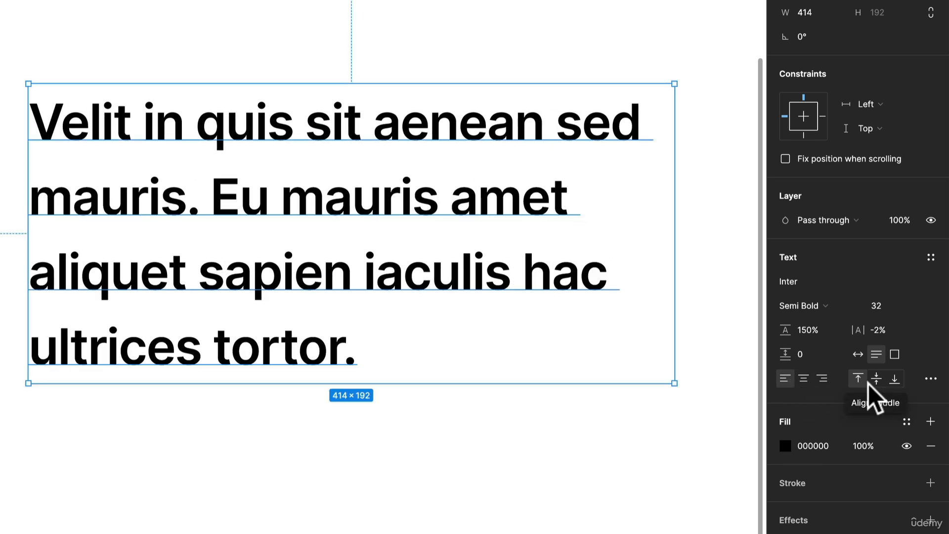
Step: Stretch the text box taller to about 414 × 326 px
drag(600, 383, 597, 489)
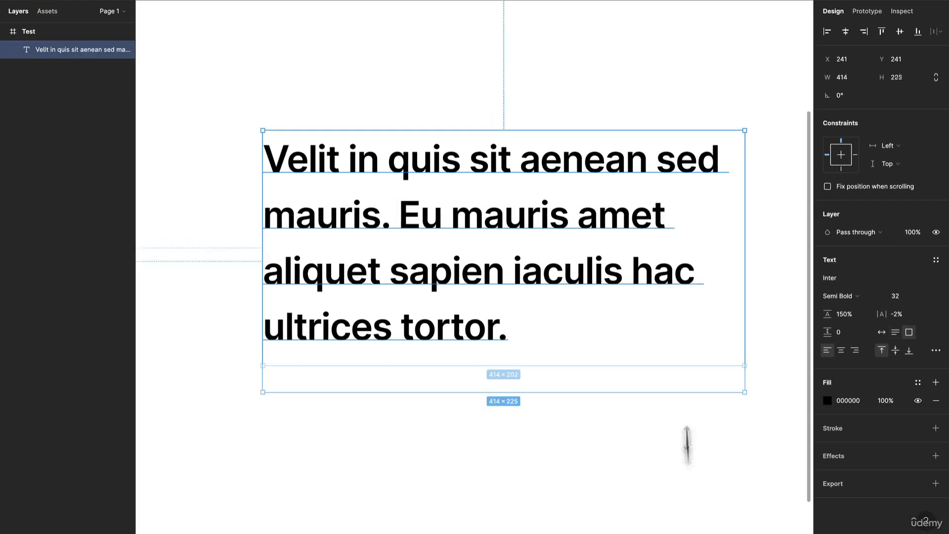
drag(687, 445, 682, 510)
scroll(525, 191, down, 3)
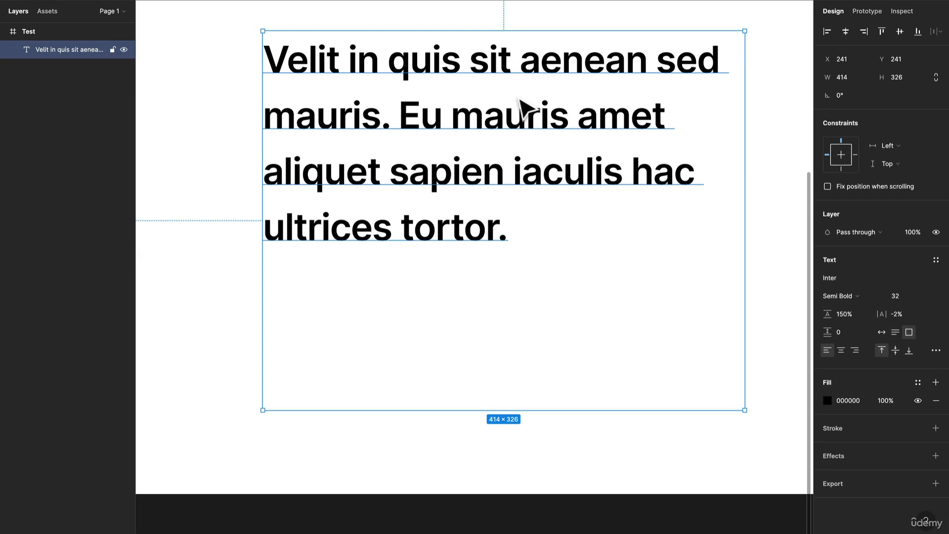
scroll(520, 100, up, 2)
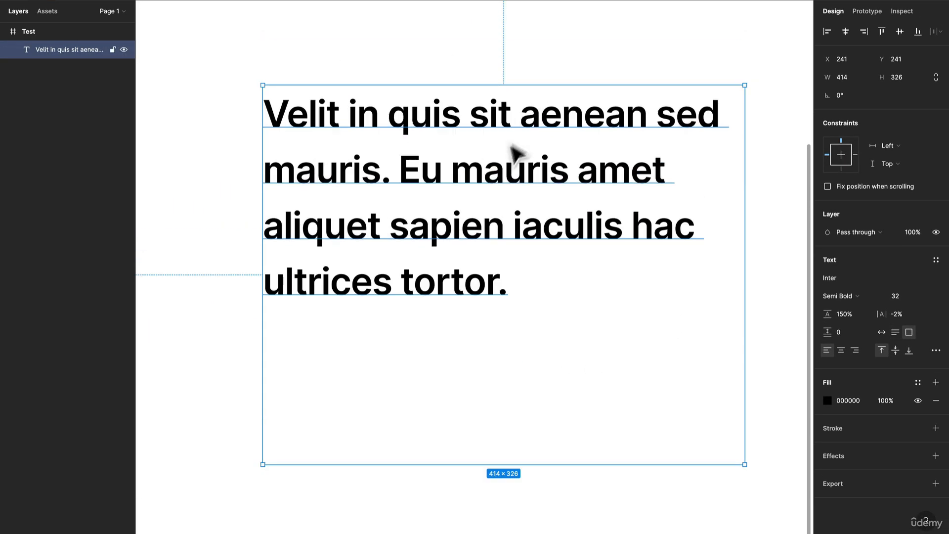
Step: Try middle and bottom vertical alignment, then return the text to top alignment
click(893, 350)
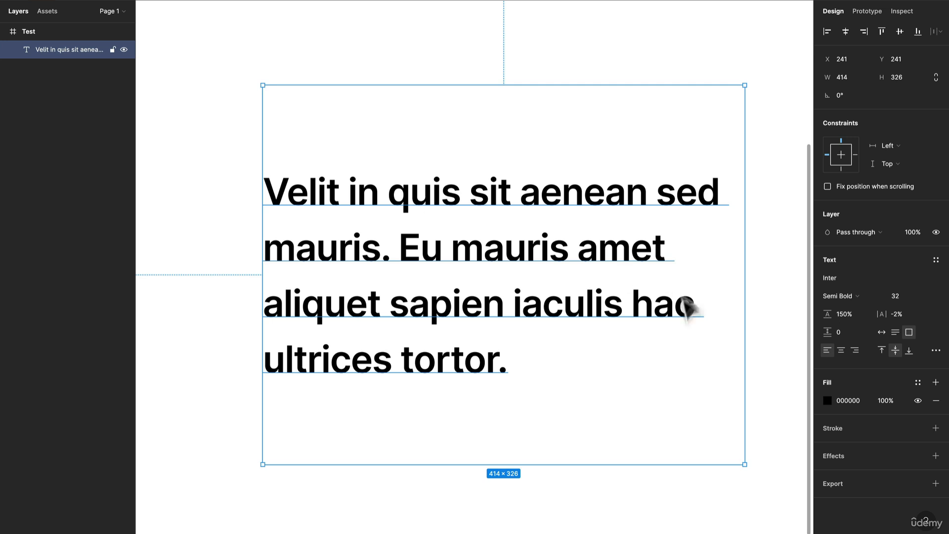
click(909, 350)
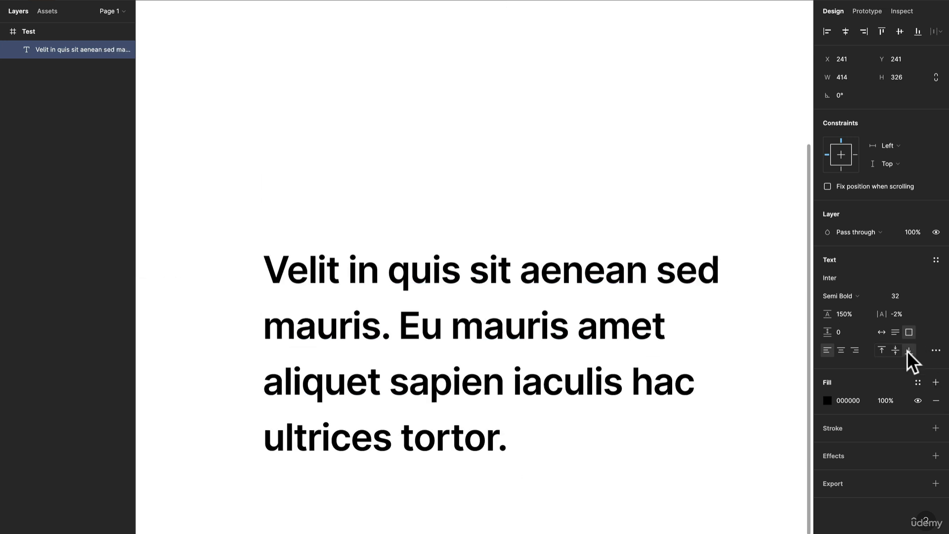
click(882, 351)
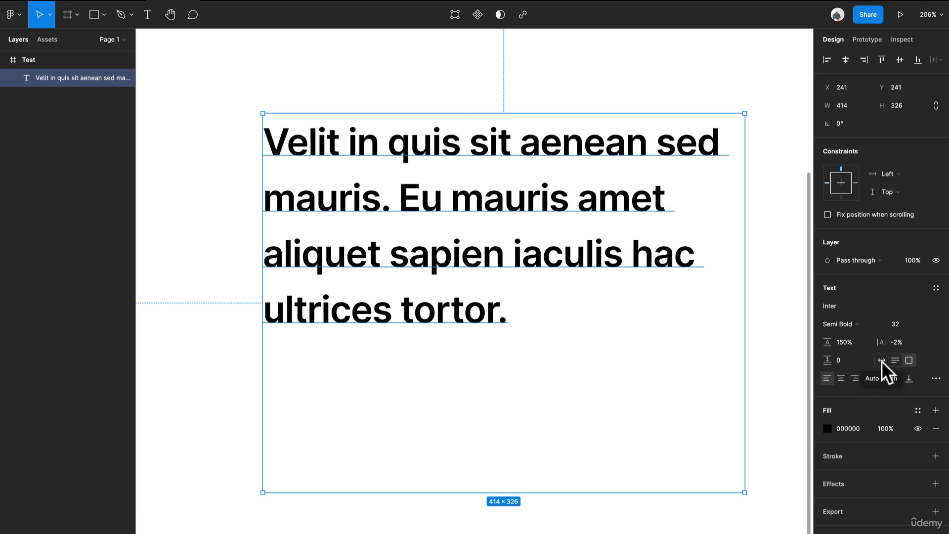
Step: Switch the text box's resizing to auto width
click(882, 360)
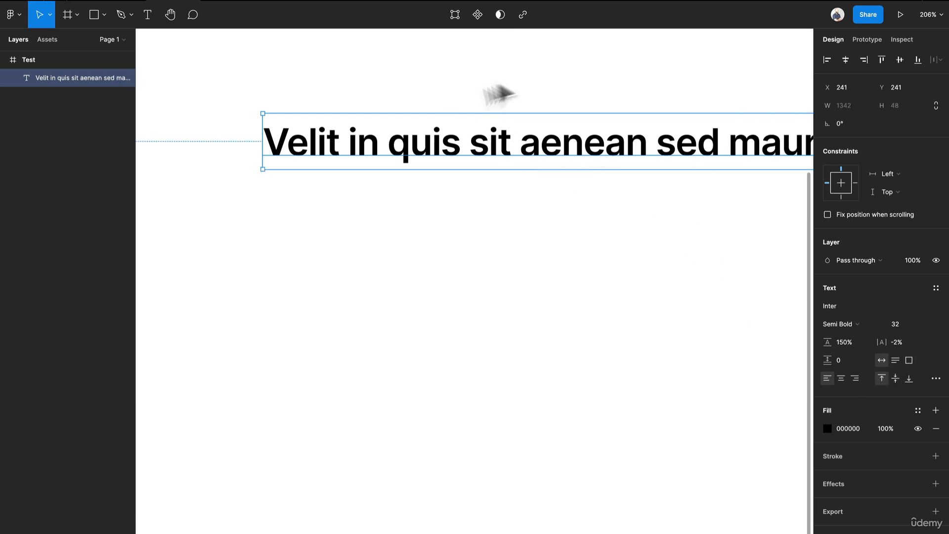
drag(736, 201, 629, 206)
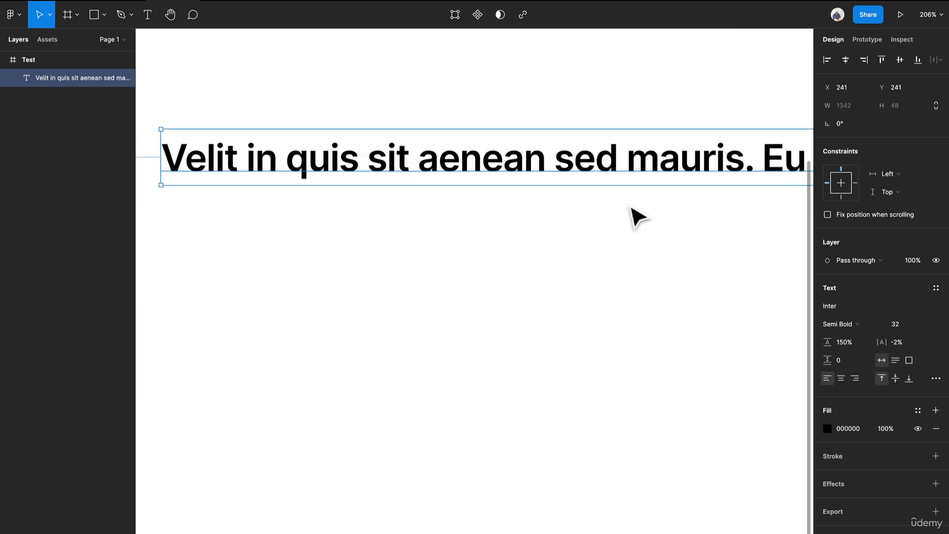
Step: Set the text box's resizing to auto height so it wraps at 414 px wide
click(908, 360)
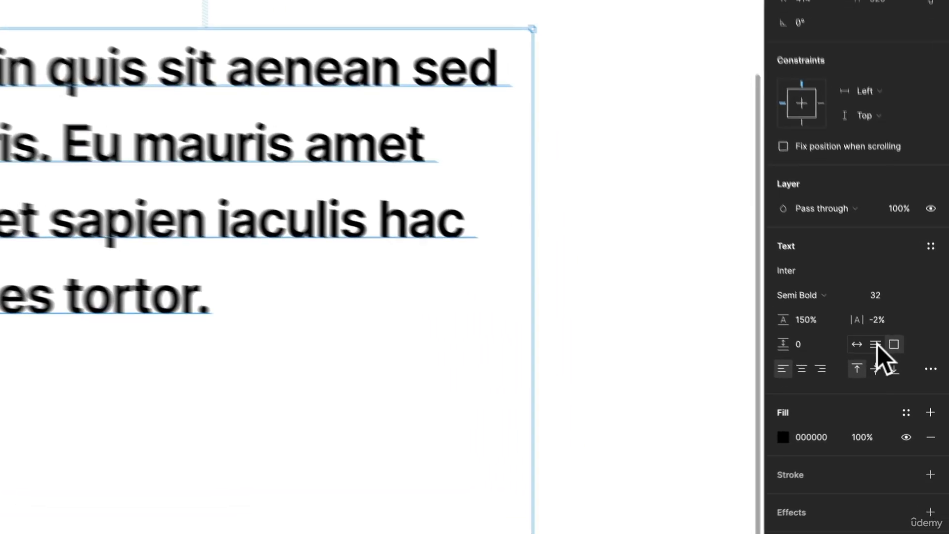
click(869, 337)
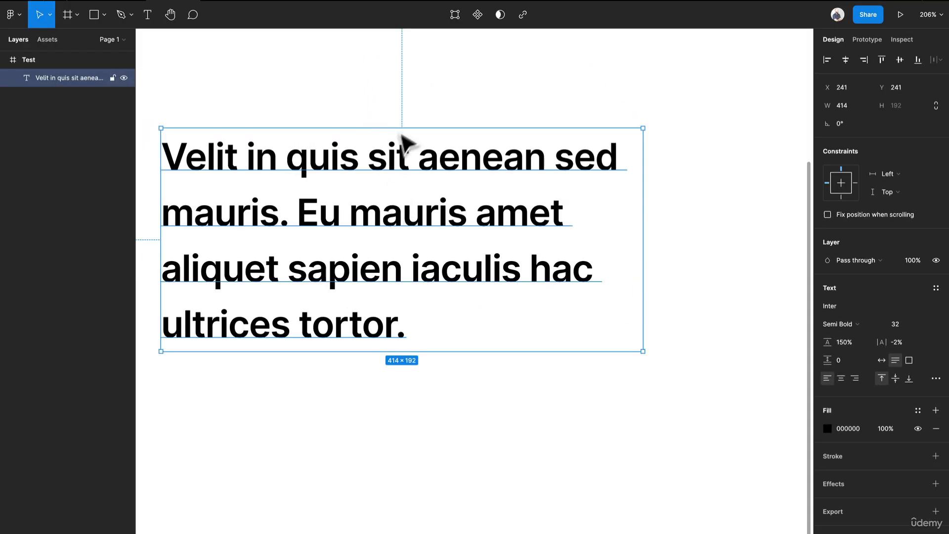
Step: Try deleting the last lines of the text, then undo the deletion
double_click(415, 324)
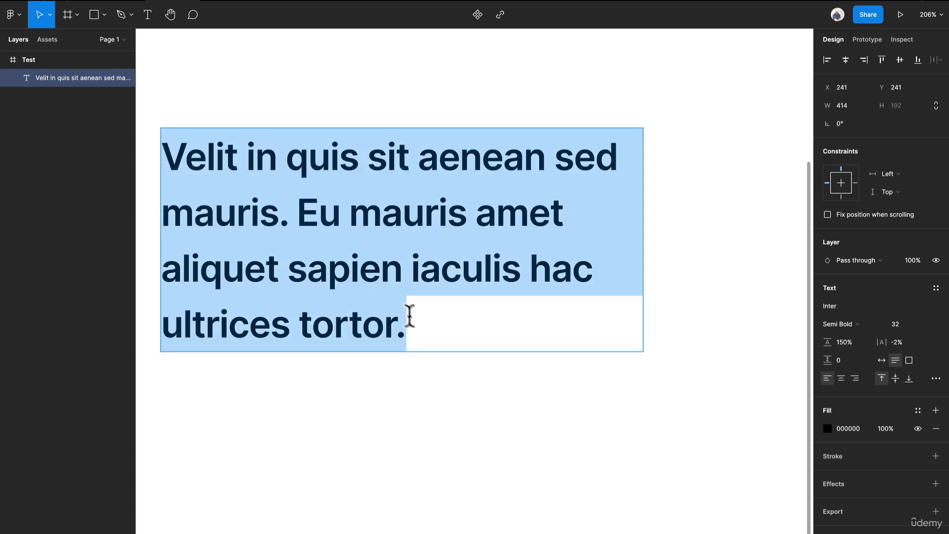
drag(415, 324, 142, 269)
key(BackSpace)
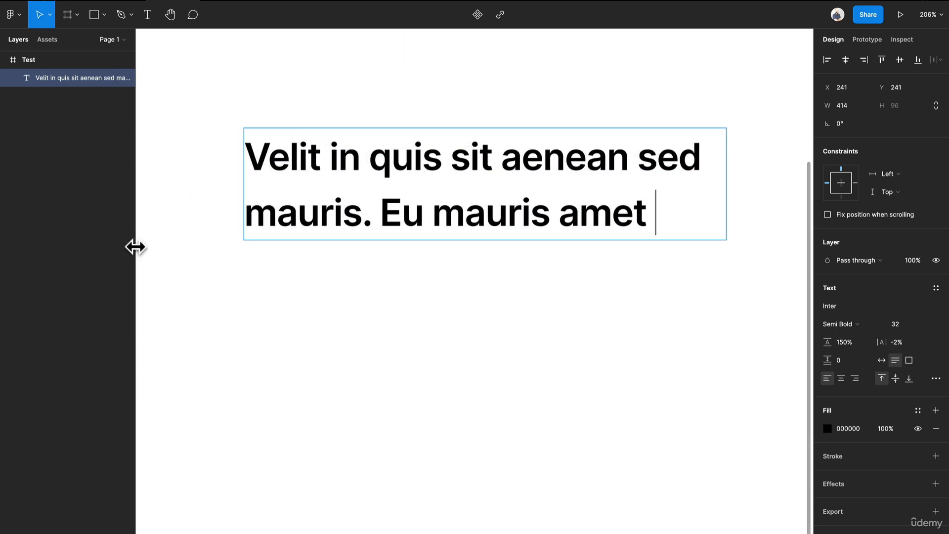
key(ctrl+z)
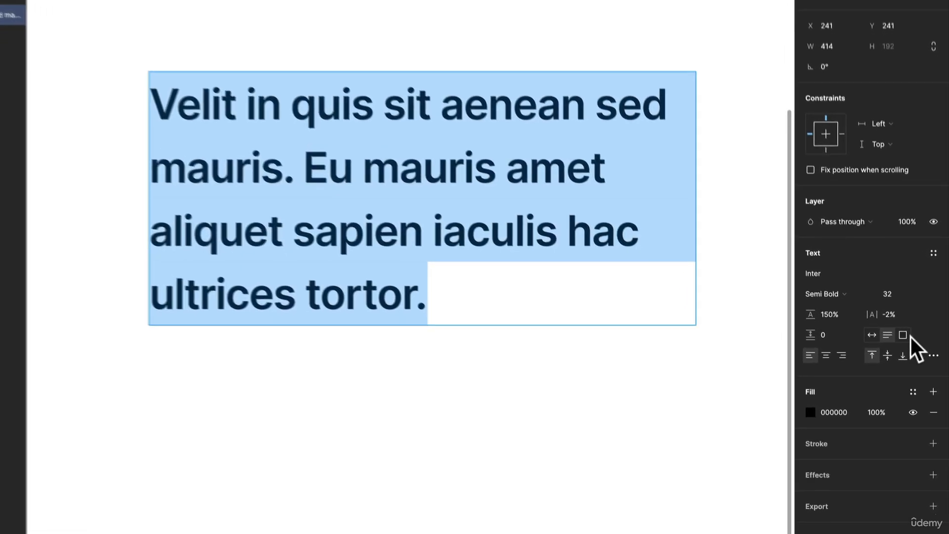
Step: Switch the text box to fixed size and try enlarging it to about 443 × 296 px, undoing the resize
click(905, 335)
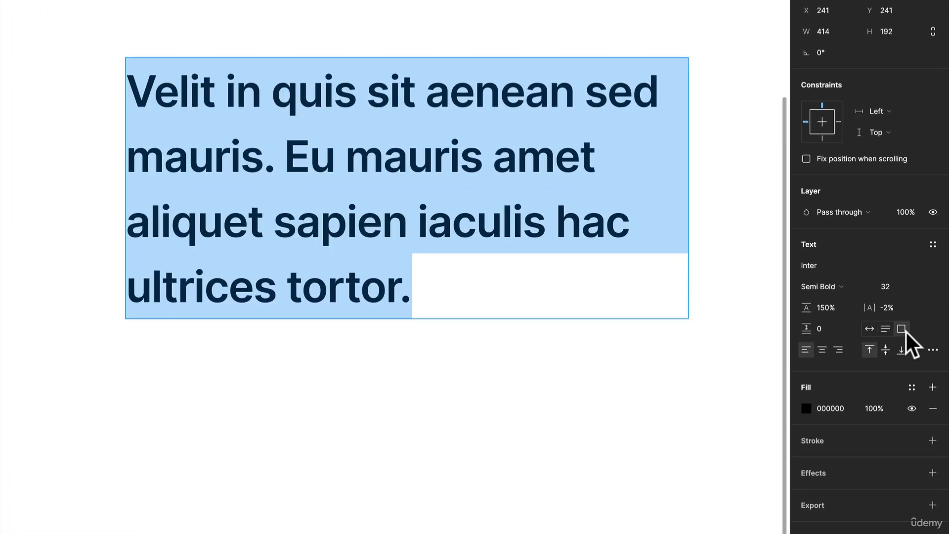
key(Escape)
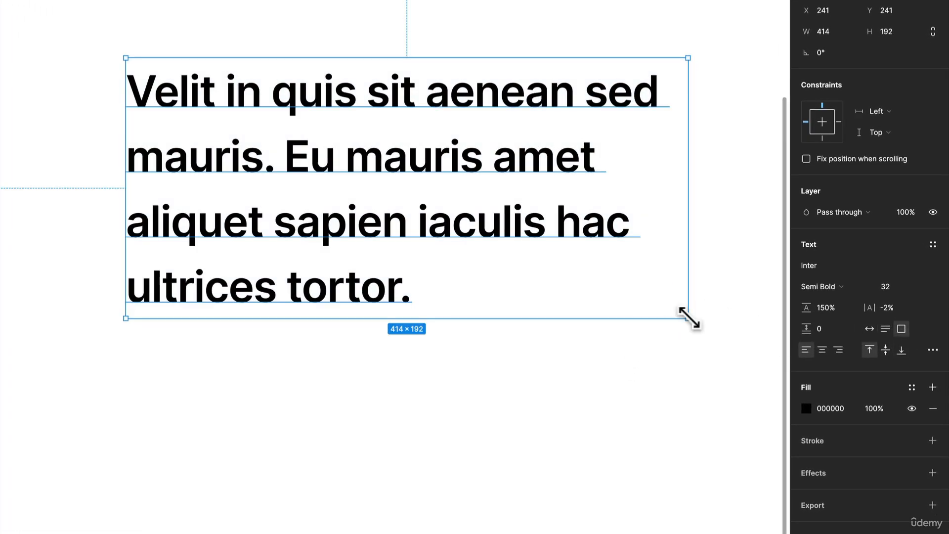
drag(690, 320, 726, 457)
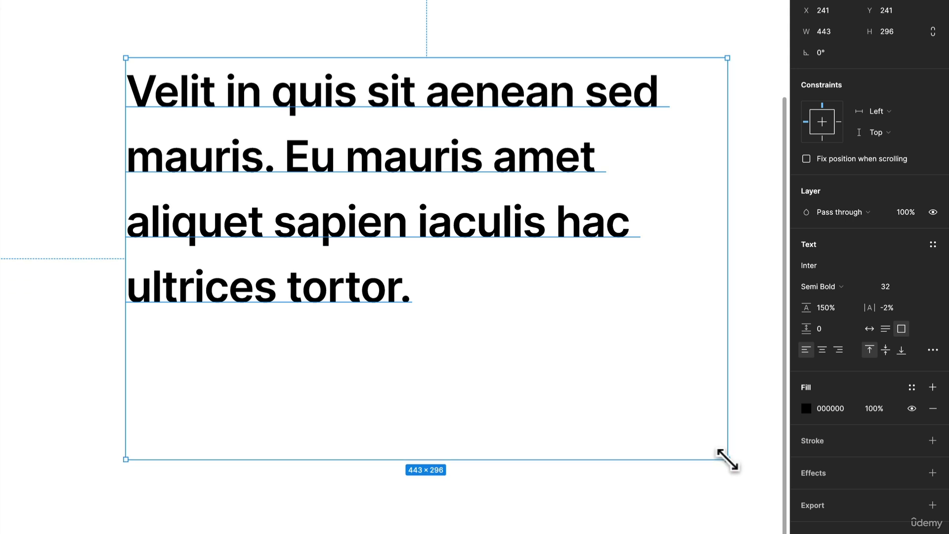
key(super+z)
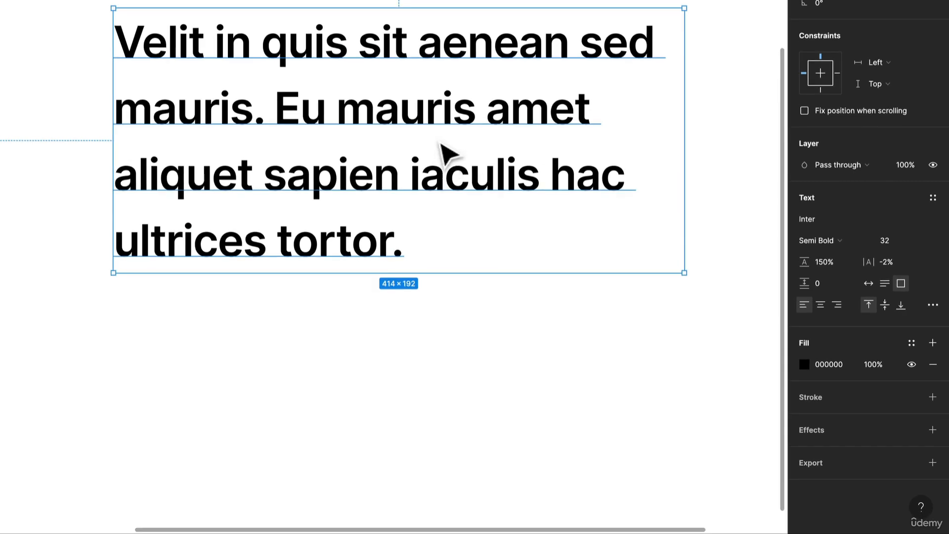
Step: Open the type settings and try underline and strikethrough decorations before setting decoration back to none
click(931, 305)
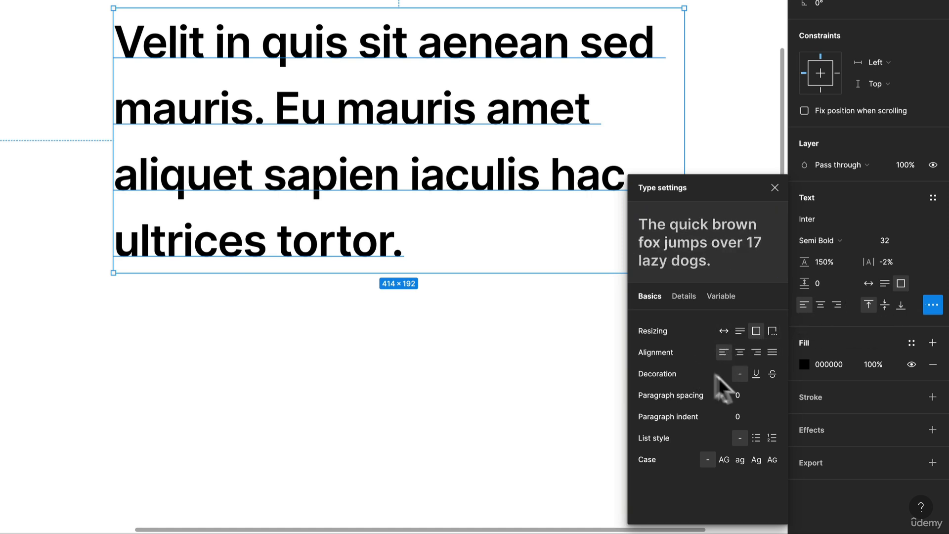
click(755, 375)
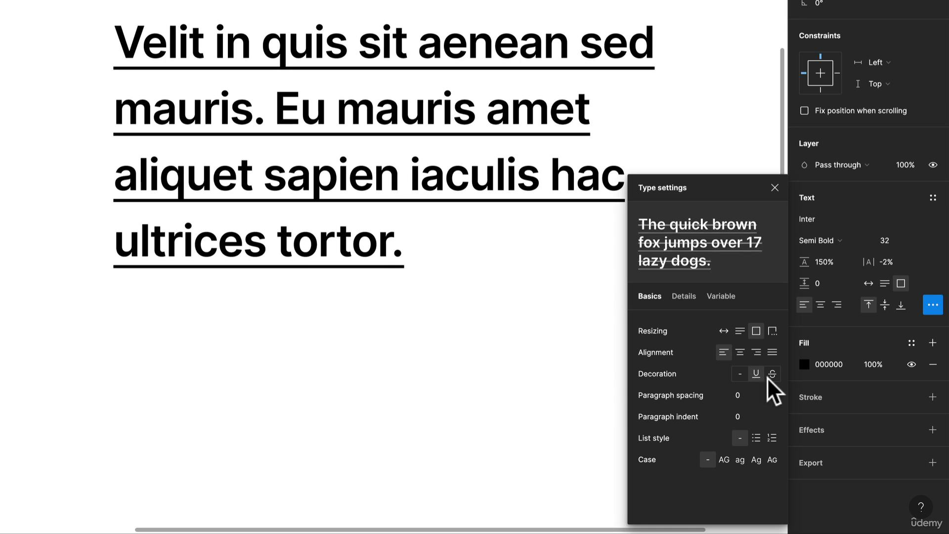
click(767, 376)
click(740, 374)
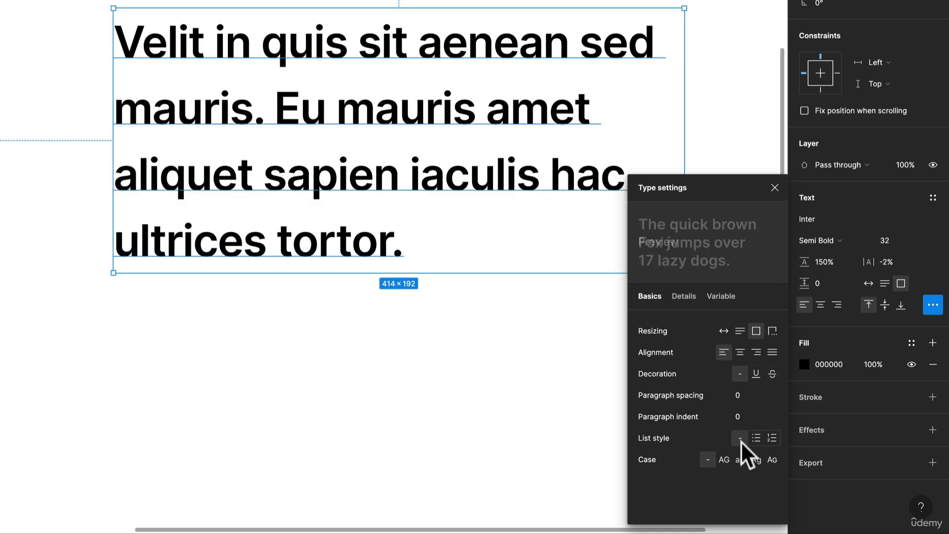
Step: Try a paragraph indent of 50, then undo it
click(740, 417)
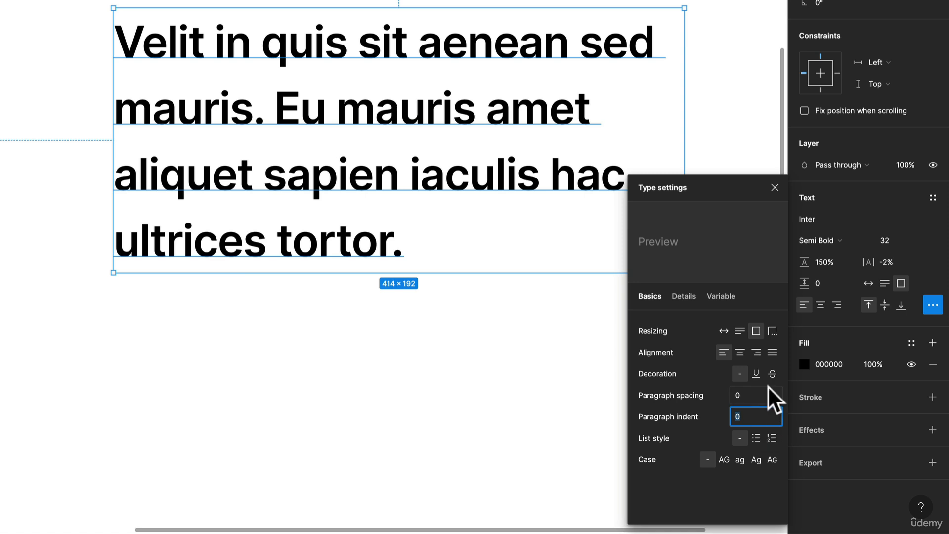
text(50)
key(Return)
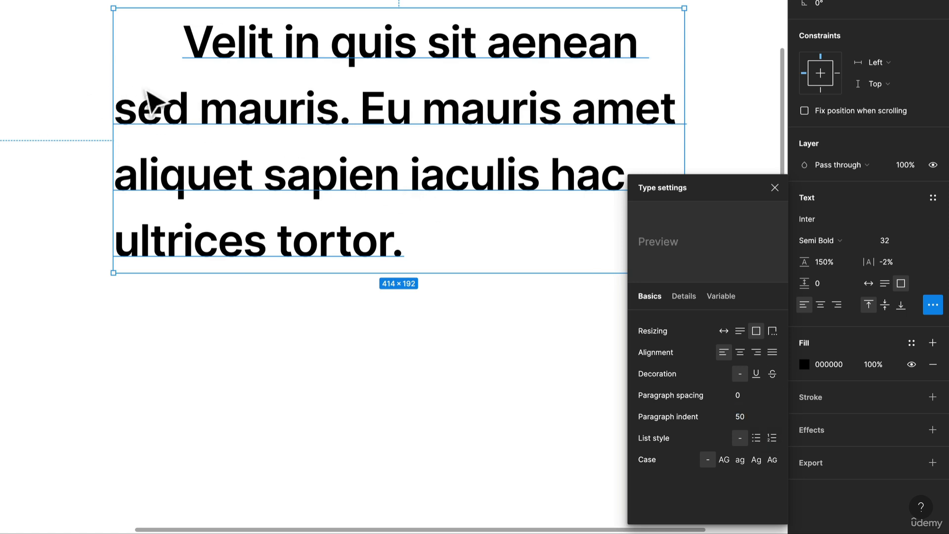
key(ctrl+z)
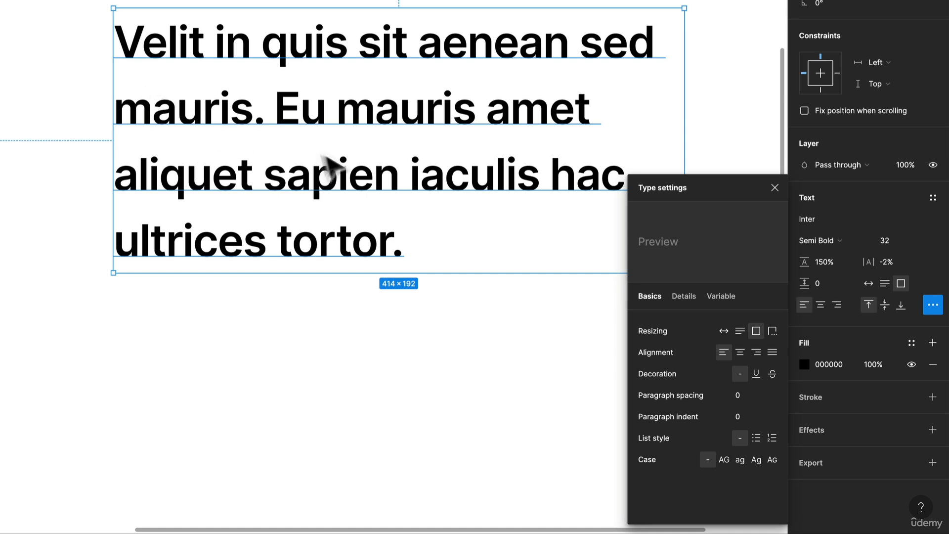
Step: Turn the text into a bulleted list and set the box's resizing to auto height
click(755, 439)
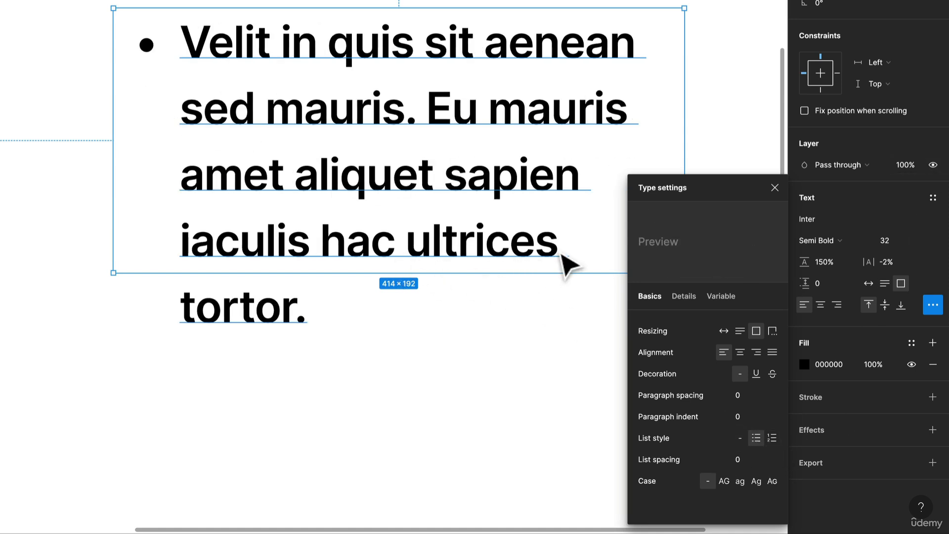
click(740, 331)
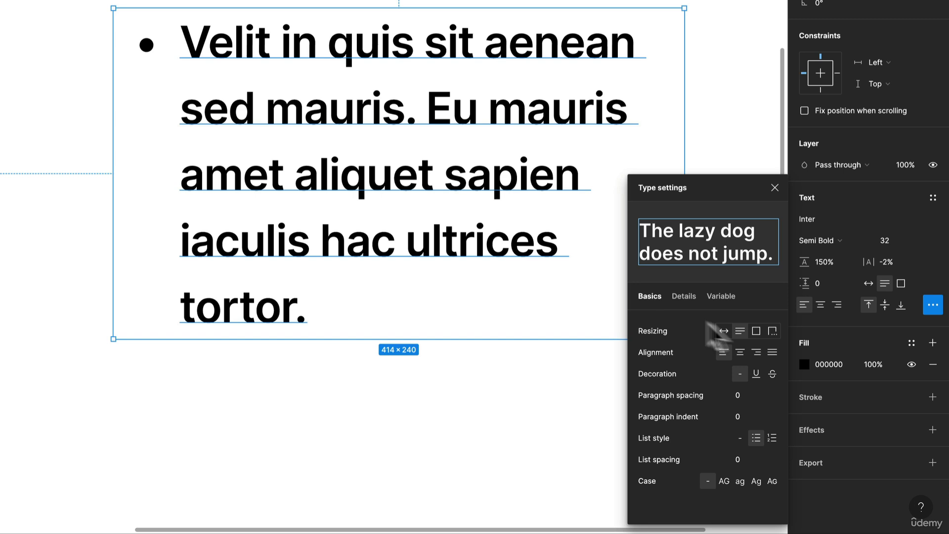
Step: Add two new bullet items reading hello at the end of the list
click(322, 294)
double_click(300, 313)
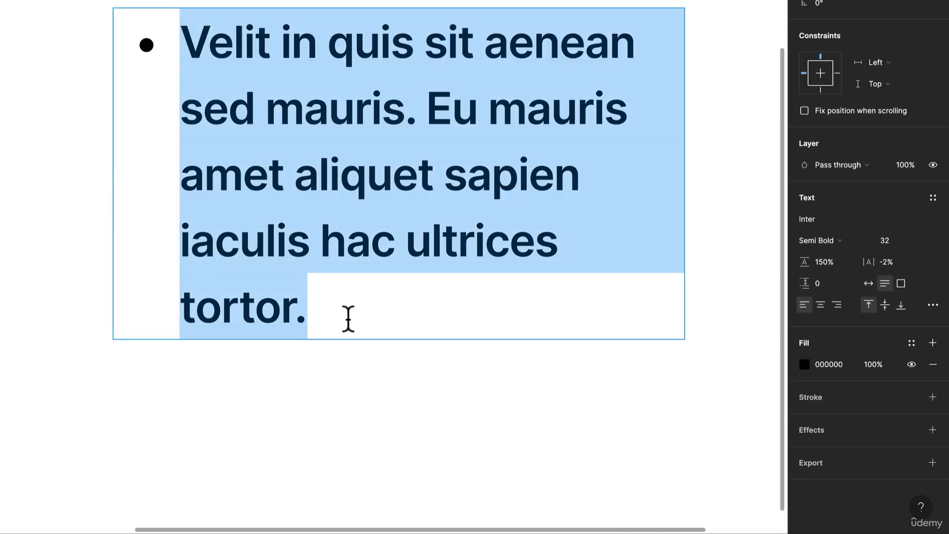
click(349, 319)
key(Return)
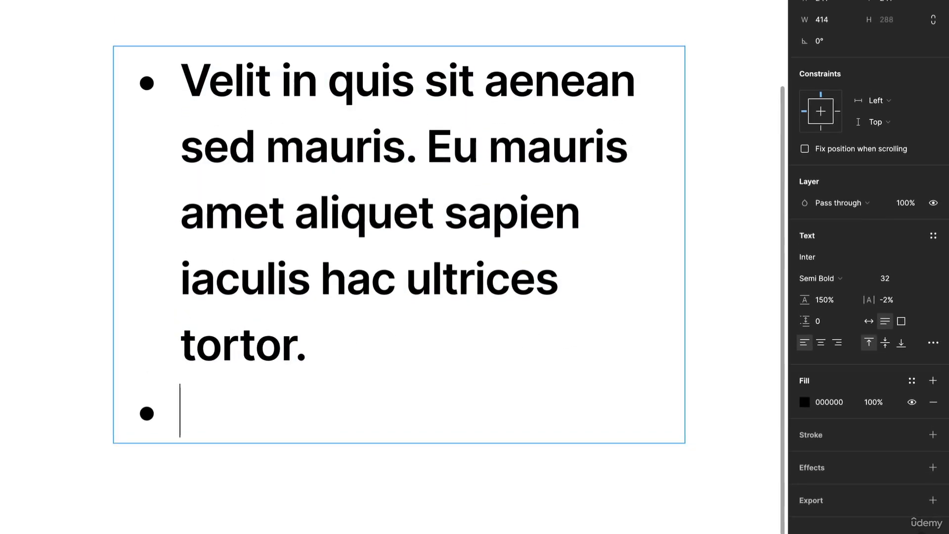
text(hello)
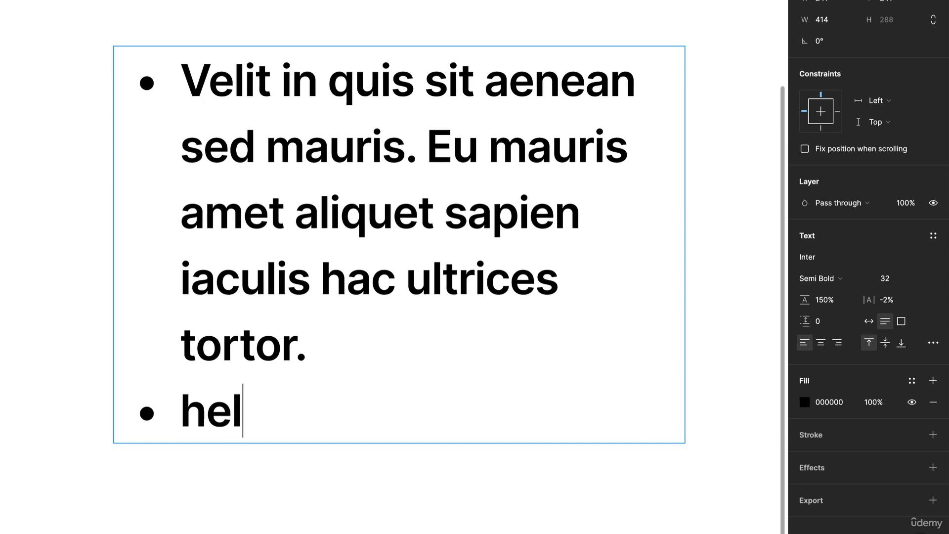
key(Return)
text(hello)
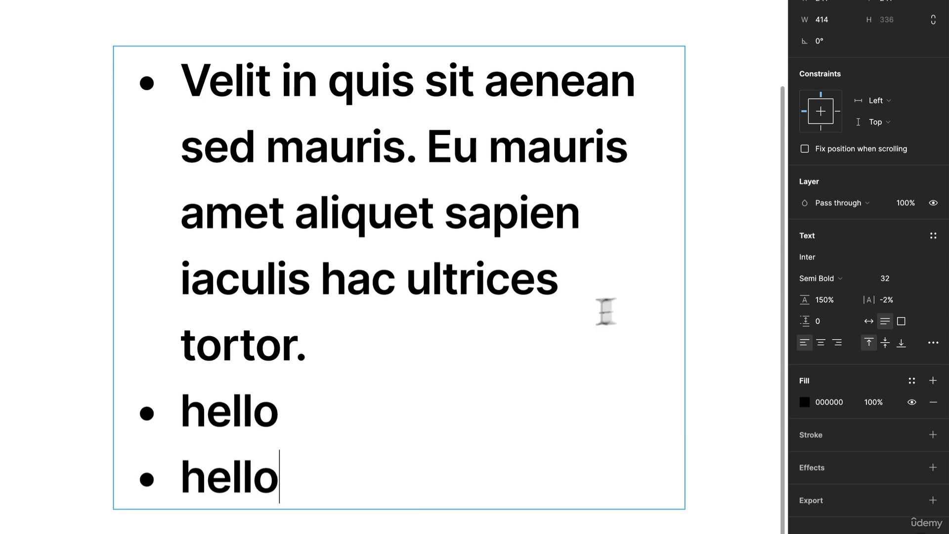
key(Escape)
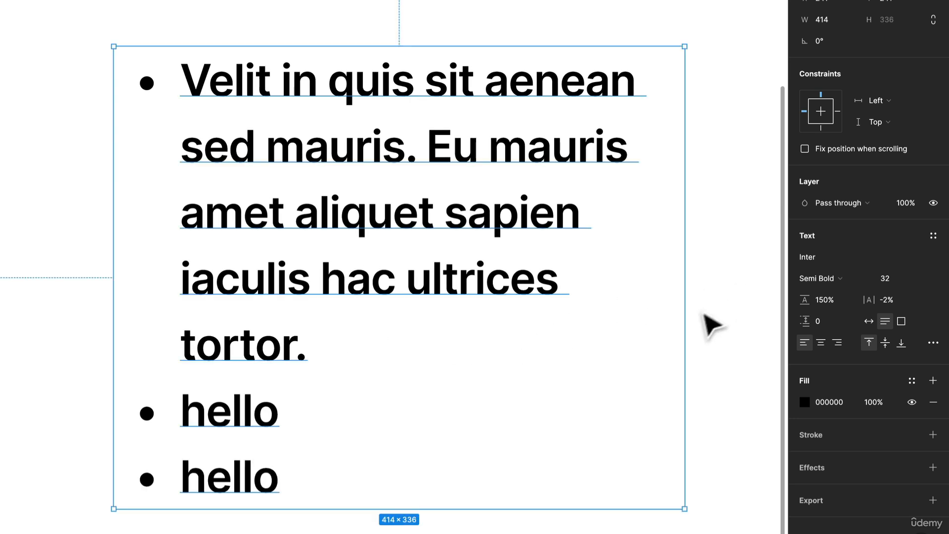
Step: Open the type settings and try numbered and bulleted list styles before removing the list style
click(933, 339)
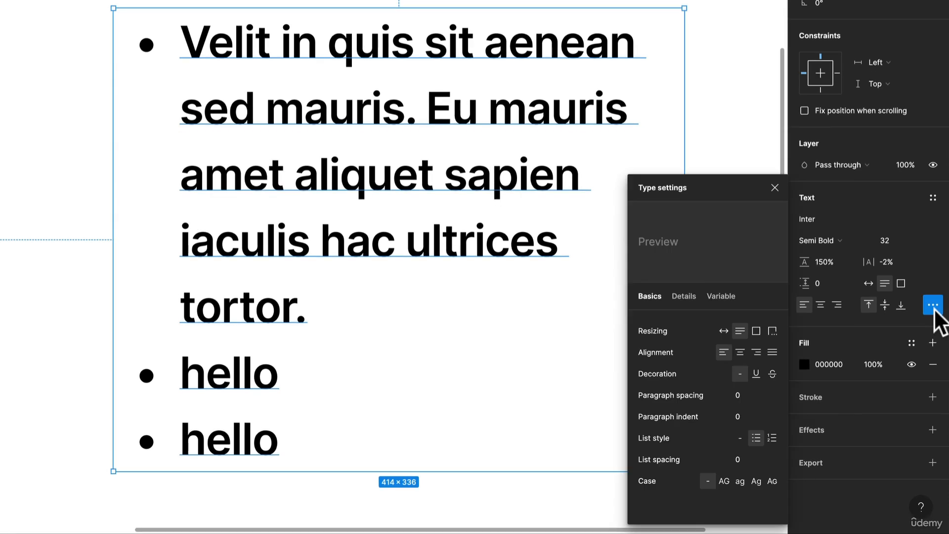
click(771, 438)
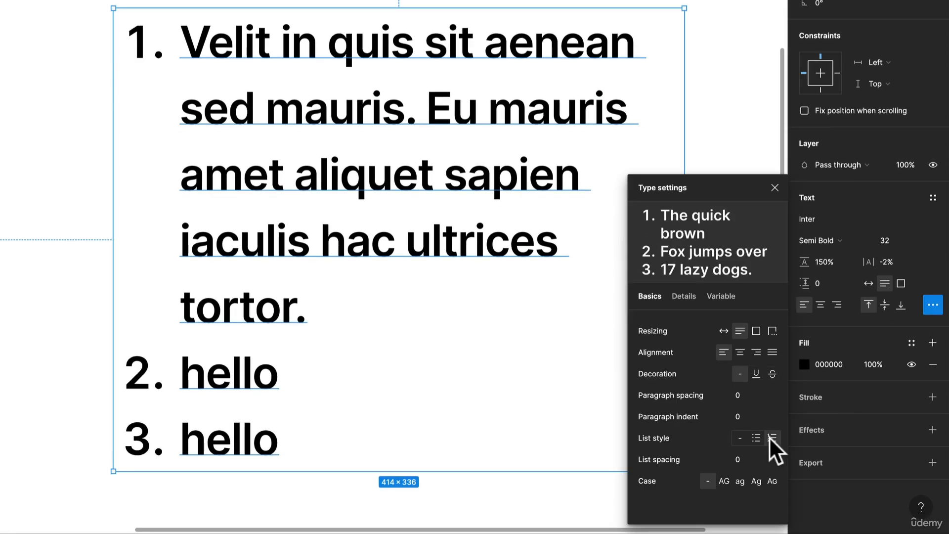
click(759, 439)
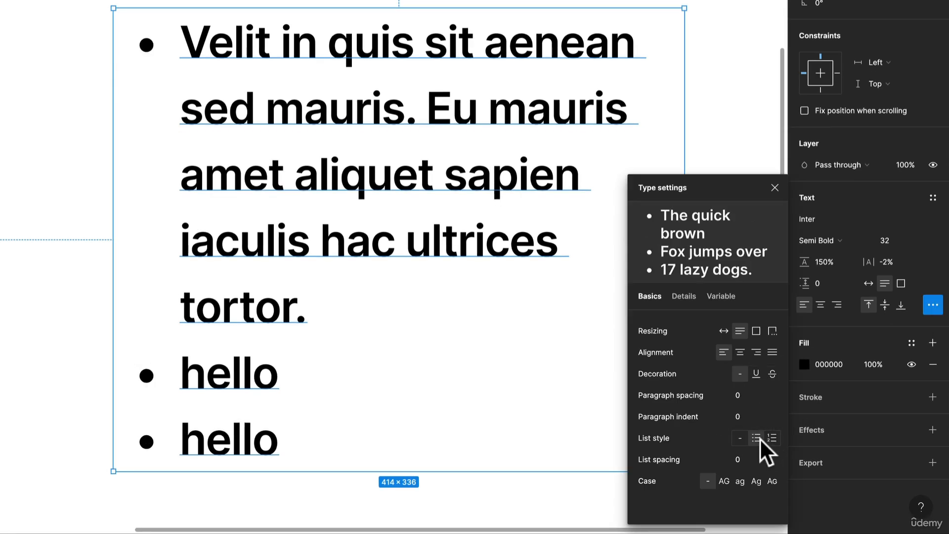
click(740, 437)
Step: Delete the two hello lines from the text and leave text editing
double_click(181, 331)
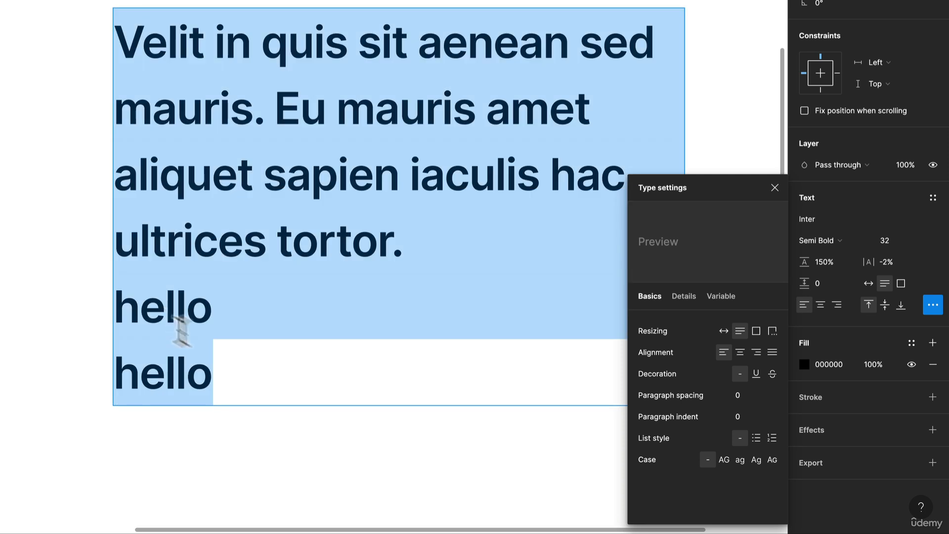
drag(213, 376, 46, 292)
key(BackSpace)
key(BackSpace)
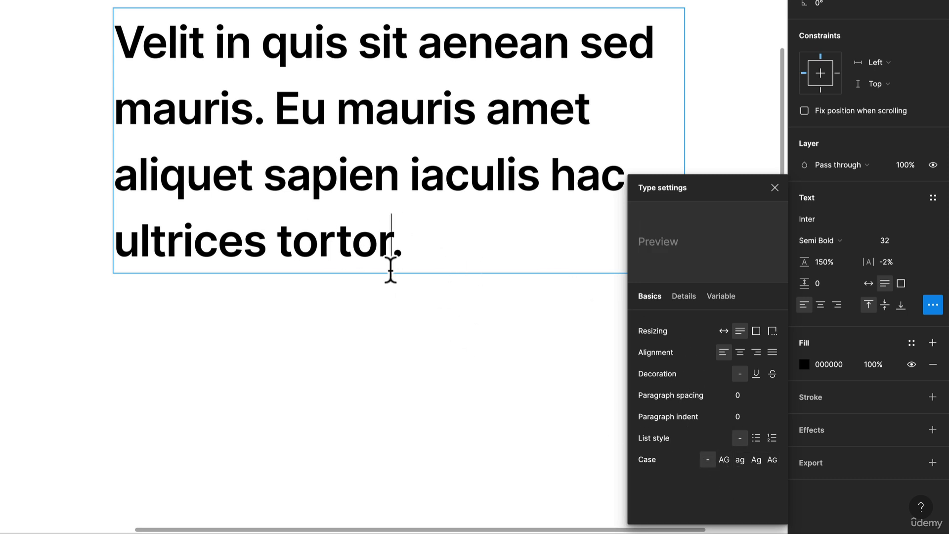
key(Escape)
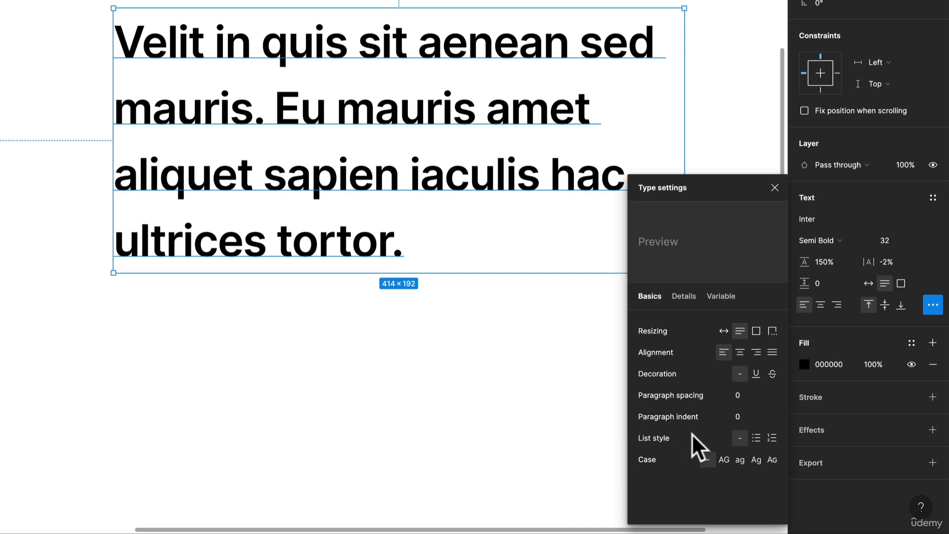
Step: Try uppercase, lowercase and title case on the text, then set the case back to none
click(724, 459)
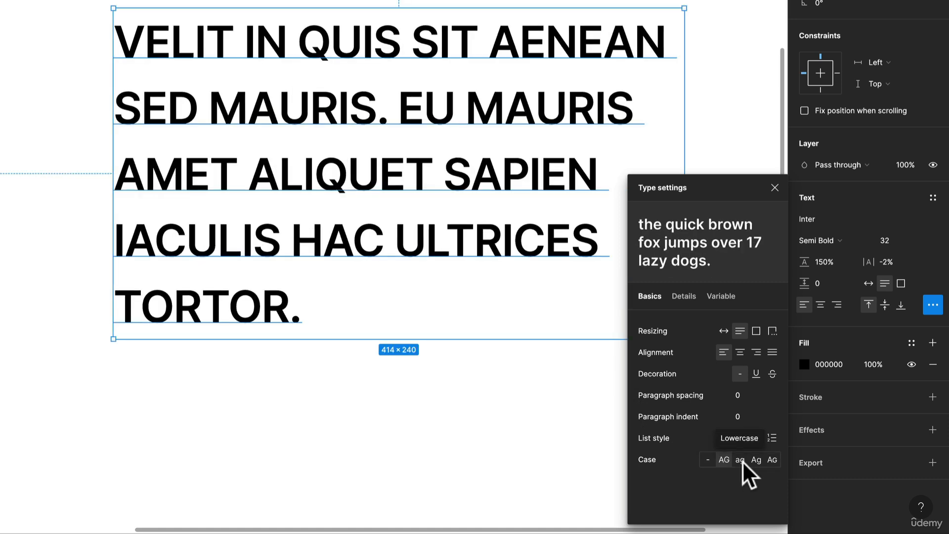
click(742, 461)
click(757, 461)
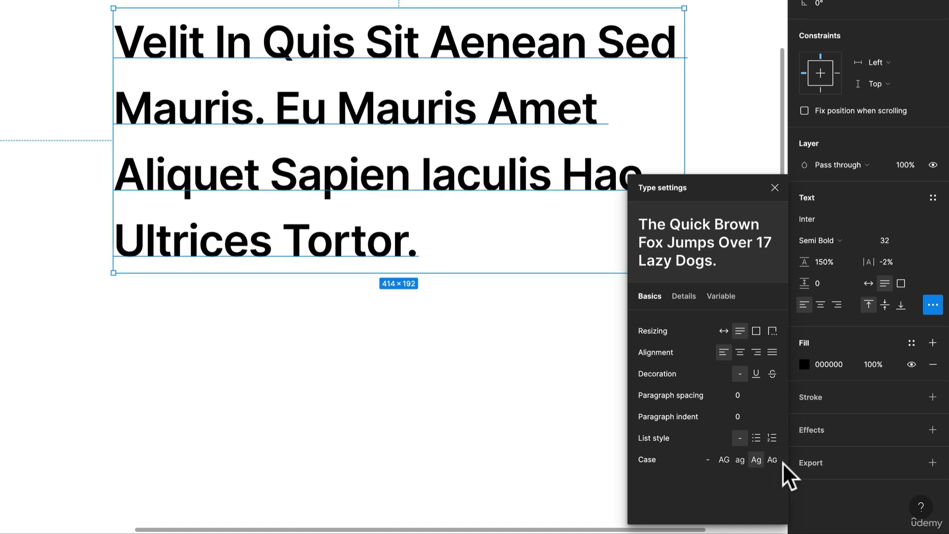
click(722, 461)
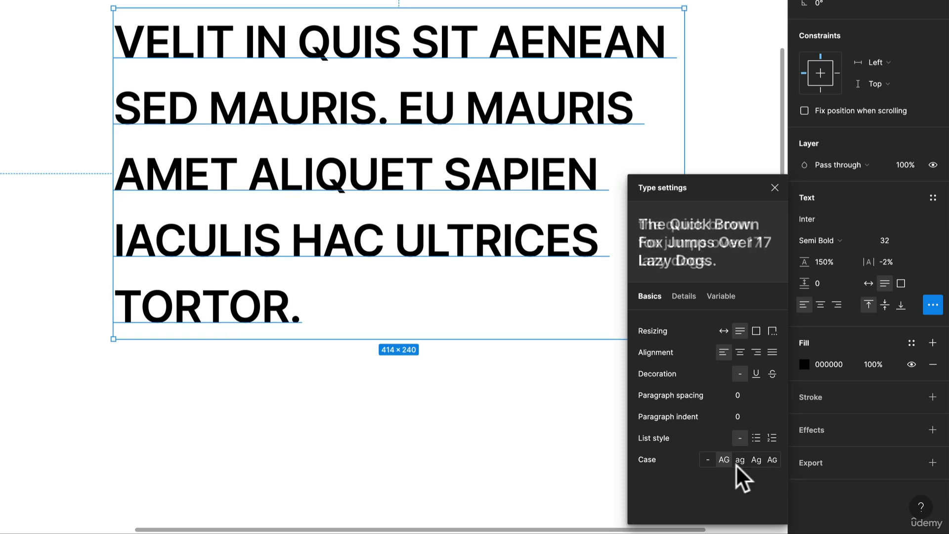
click(755, 460)
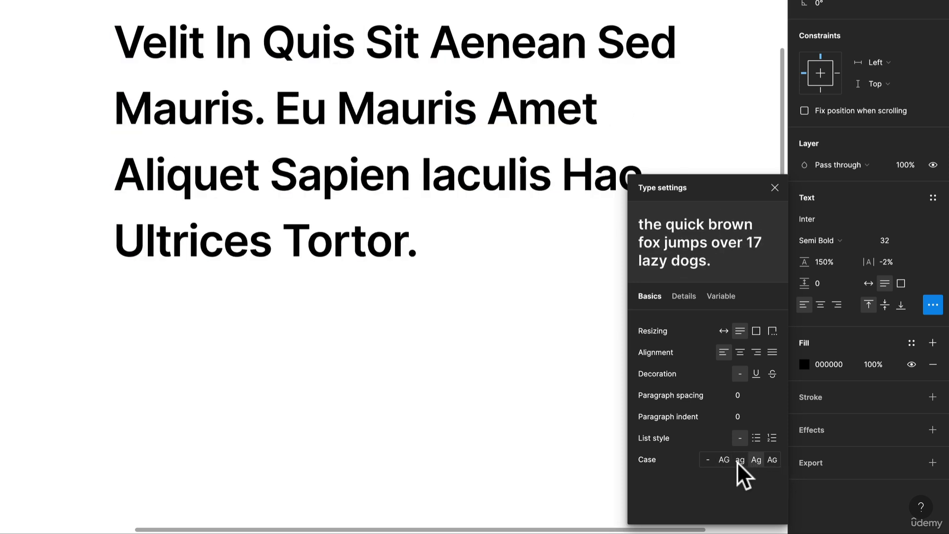
click(708, 459)
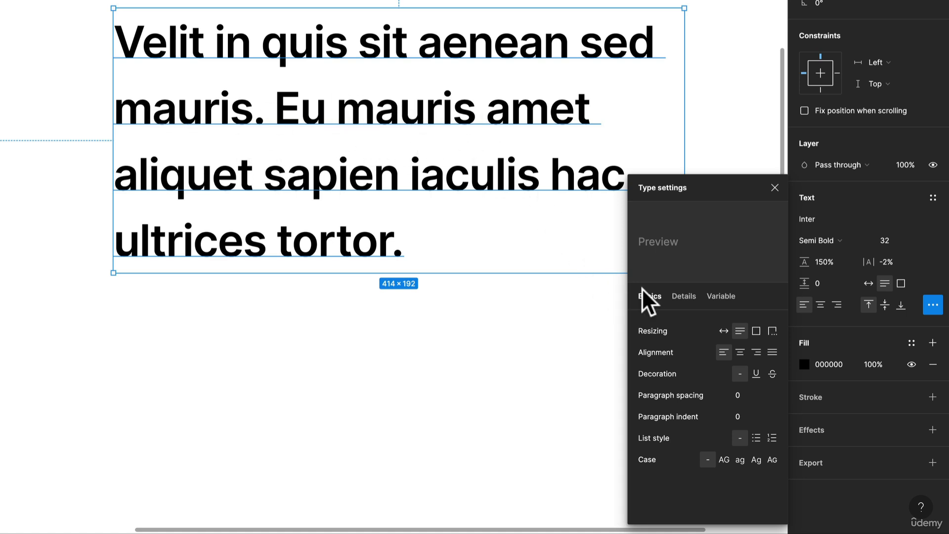
Step: Switch the type settings to Details and replace the whole text with 1991
click(687, 296)
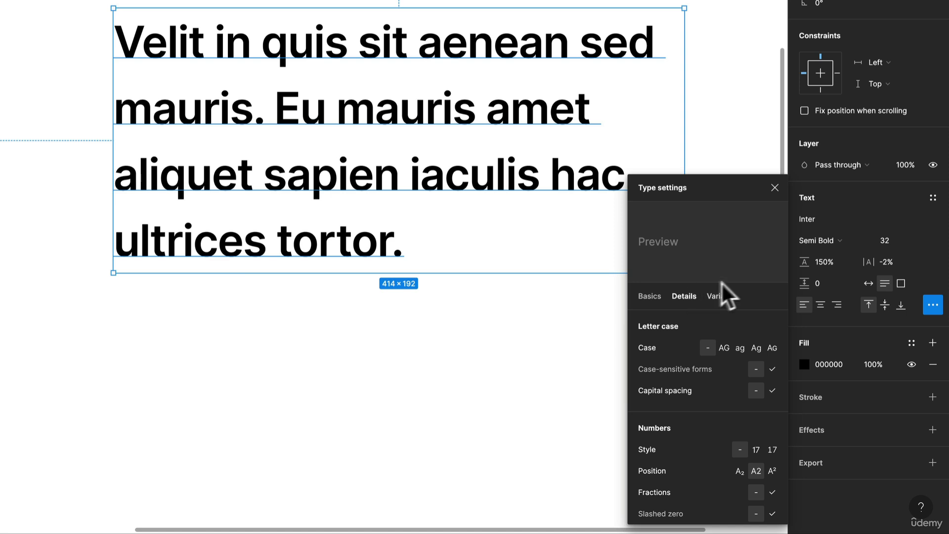
scroll(768, 311, down, 1)
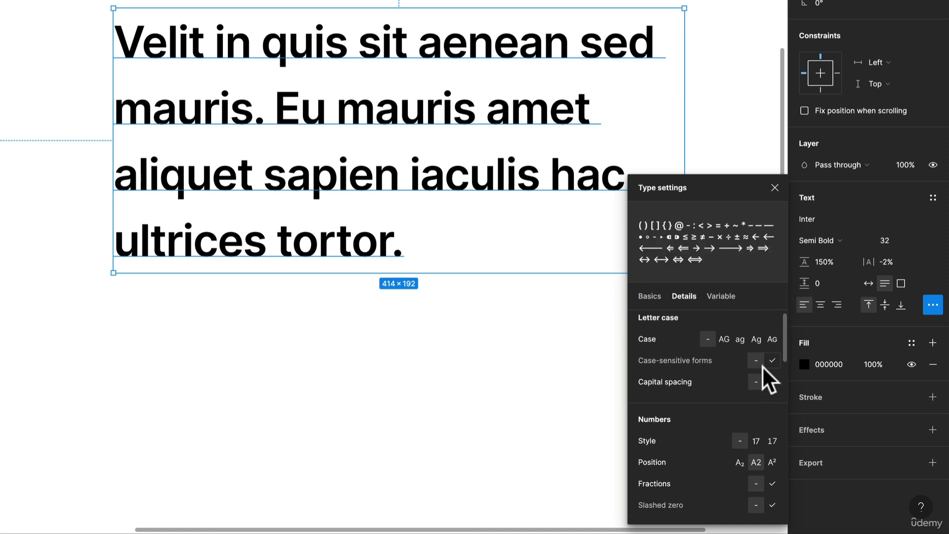
scroll(762, 366, down, 2)
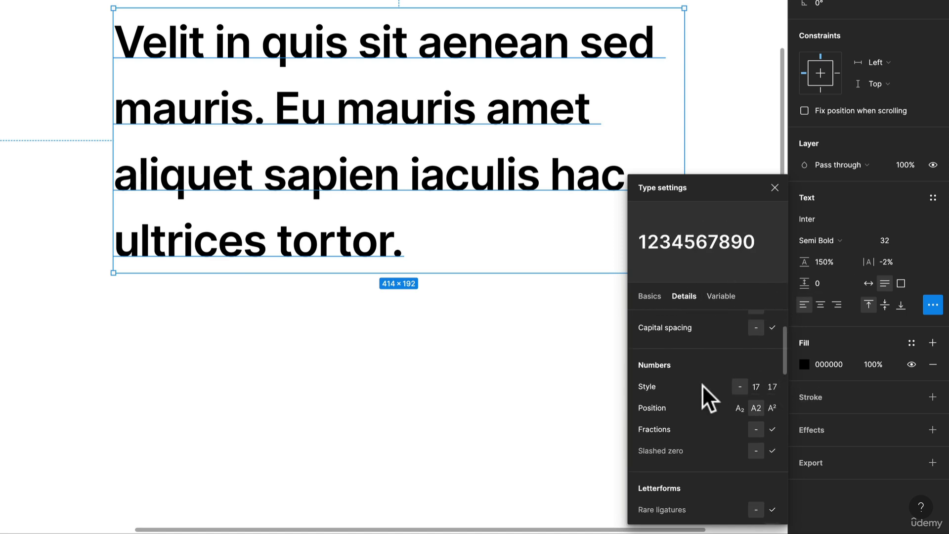
double_click(325, 178)
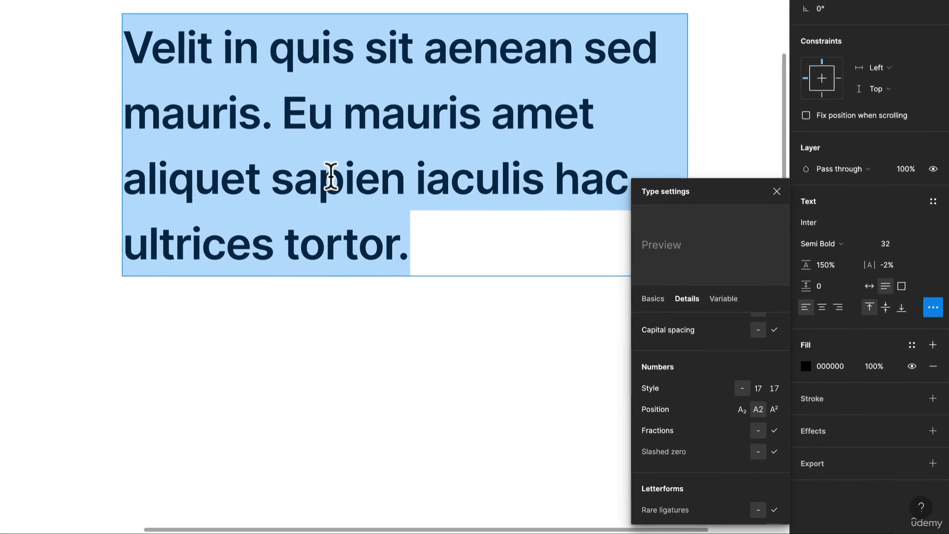
text(1991)
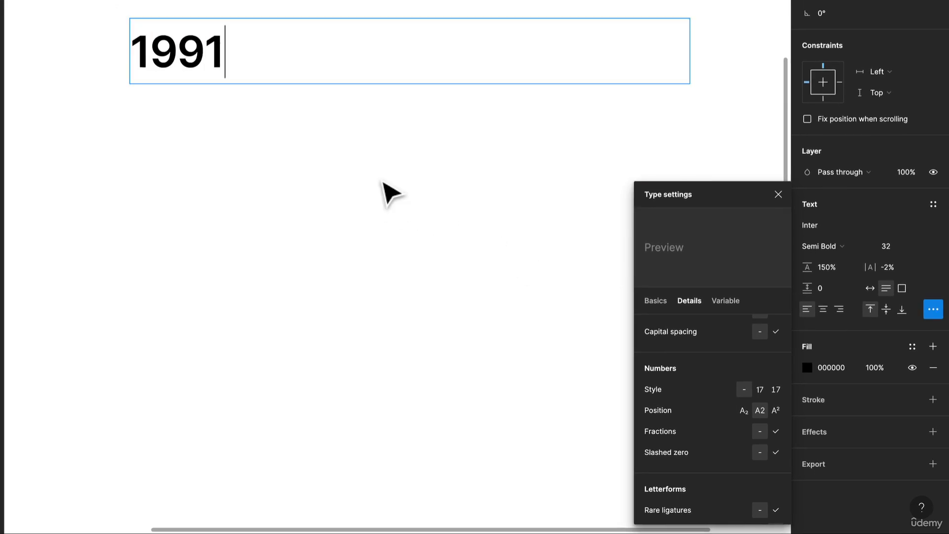
Step: Select 1991, set the number style to the second figure style, and try superscript and subscript before returning position to normal
key(ctrl+a)
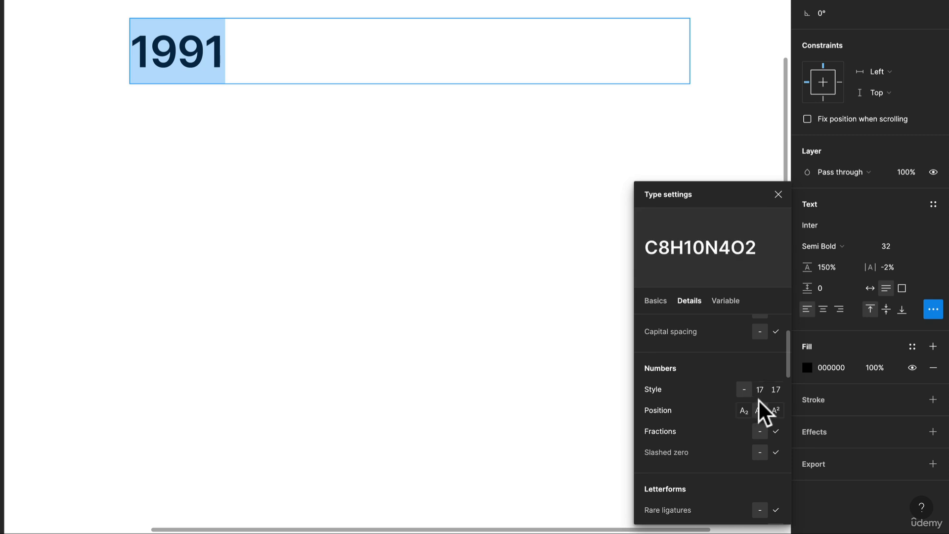
click(774, 391)
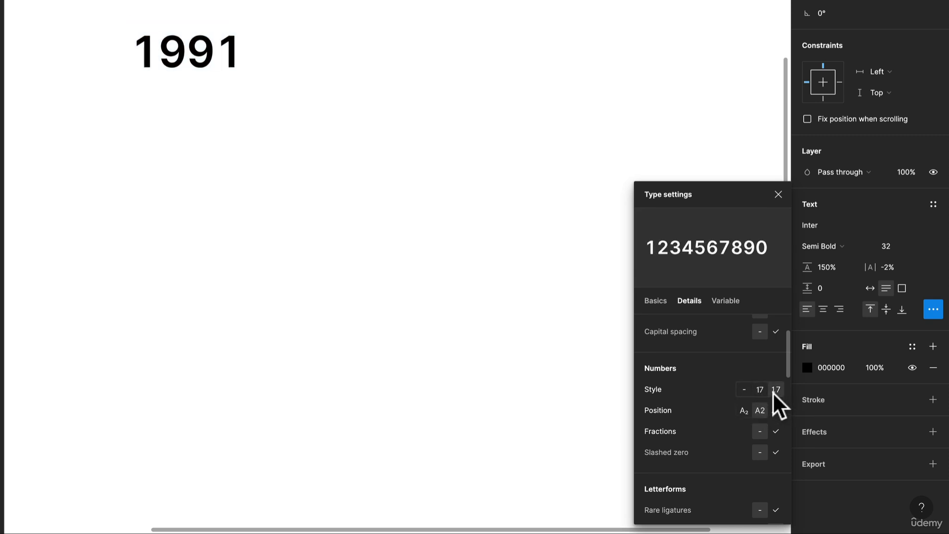
click(759, 389)
click(775, 389)
click(776, 410)
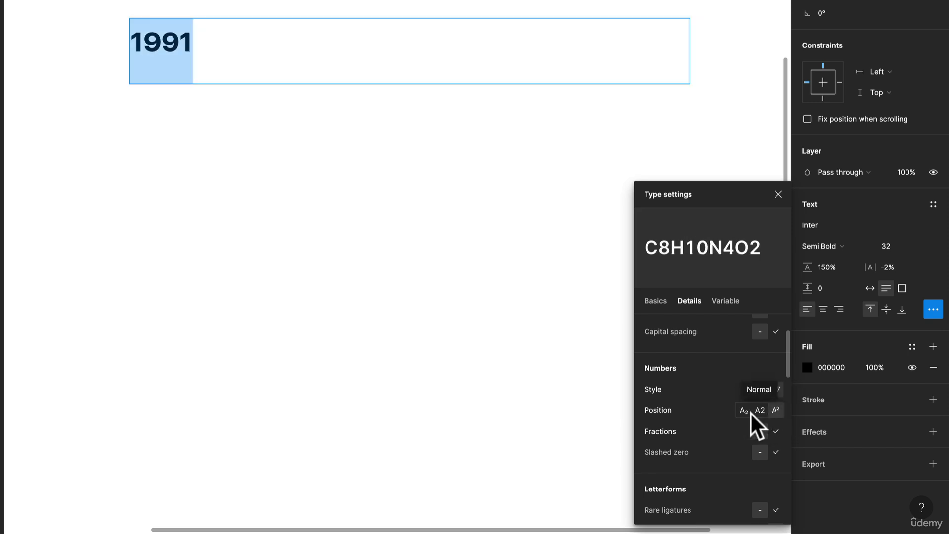
click(748, 412)
click(765, 412)
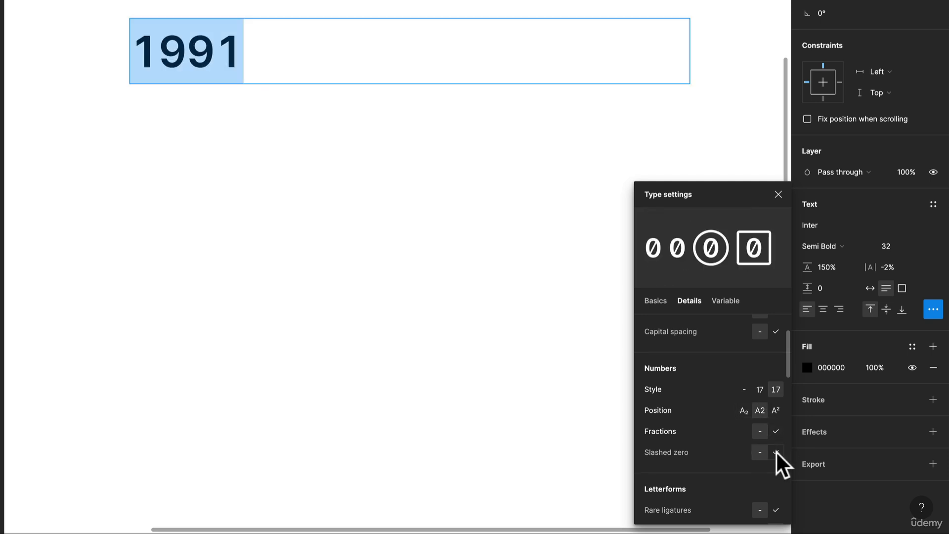
Step: Set the variable font axes of 1991 to weight 554 and slant -10, then leave text editing
scroll(775, 451, down, 5)
scroll(769, 449, down, 3)
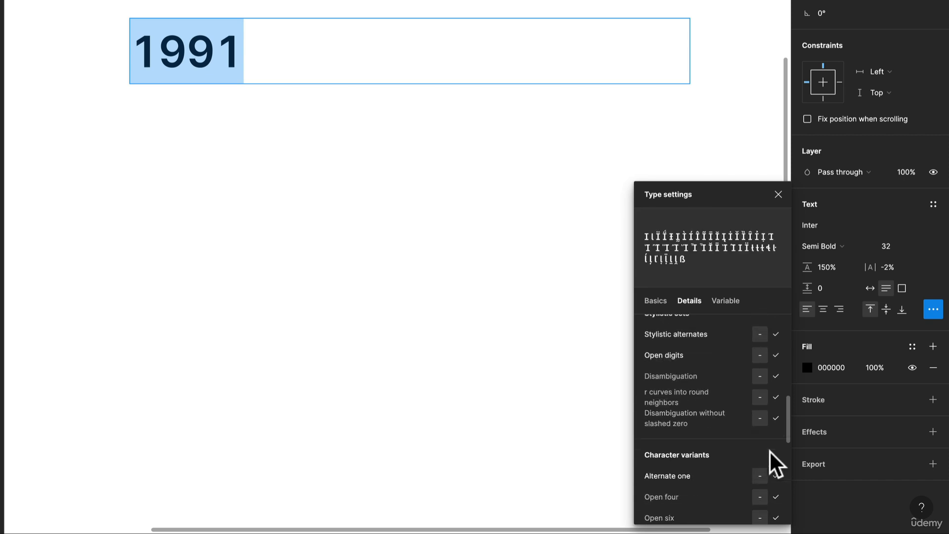
scroll(743, 375, down, 4)
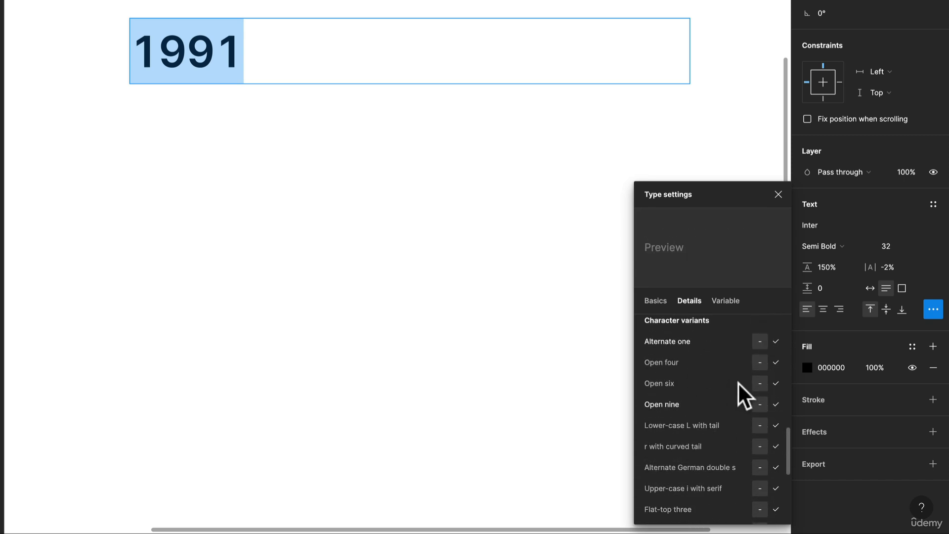
scroll(737, 390, down, 4)
scroll(731, 368, up, 10)
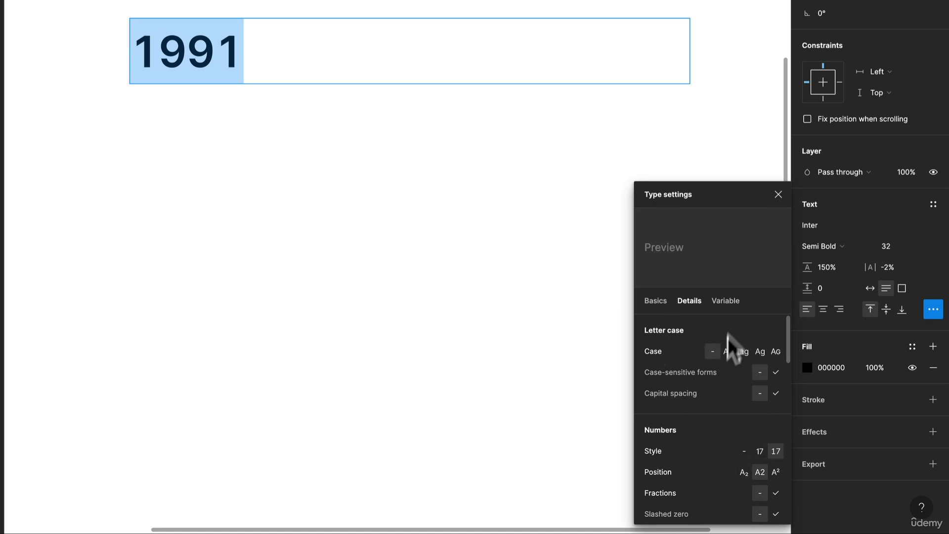
click(728, 299)
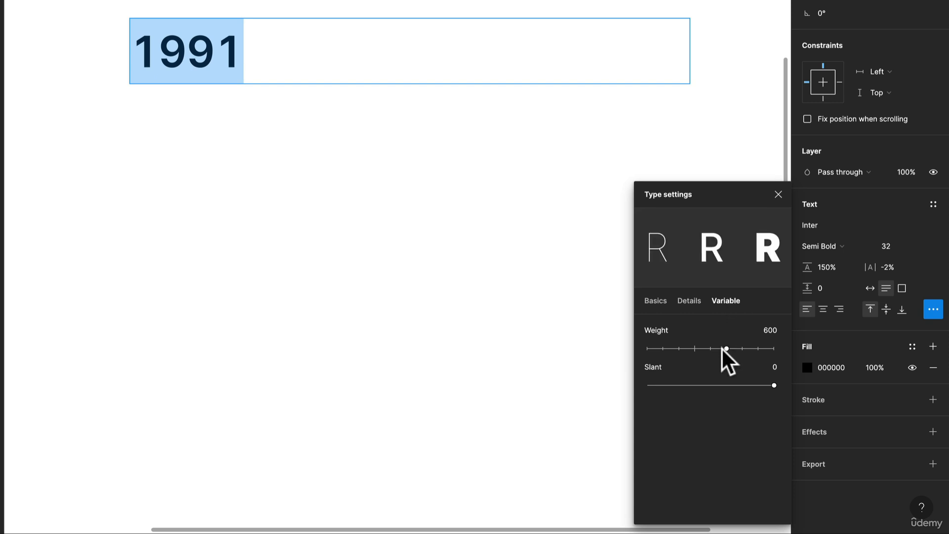
mouse_move(725, 349)
mouse_down()
mouse_move(659, 351)
mouse_move(736, 355)
mouse_move(695, 352)
mouse_move(719, 349)
mouse_up()
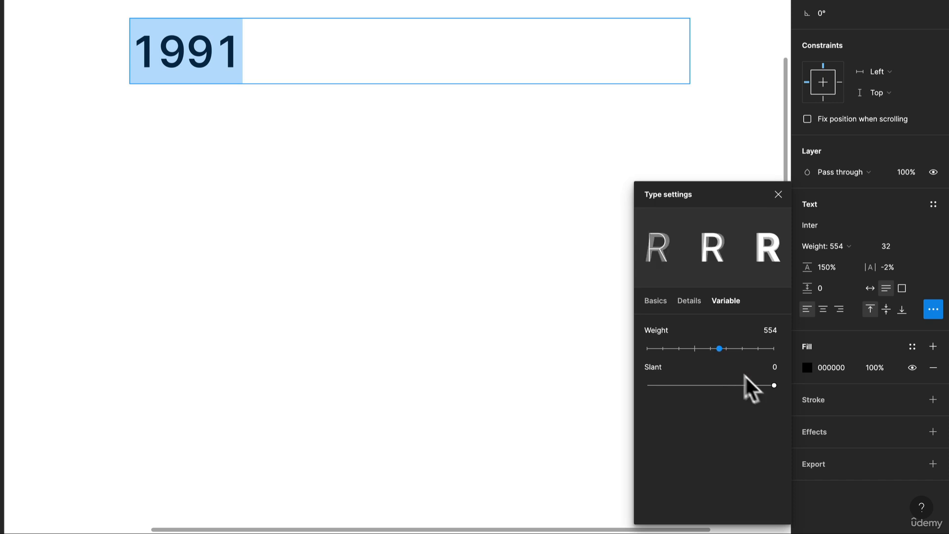
drag(772, 385, 598, 386)
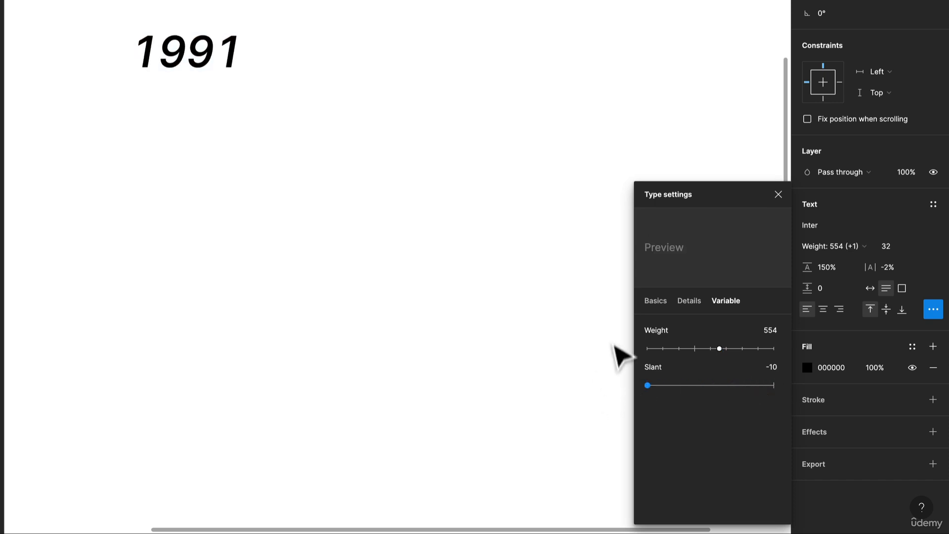
key(Escape)
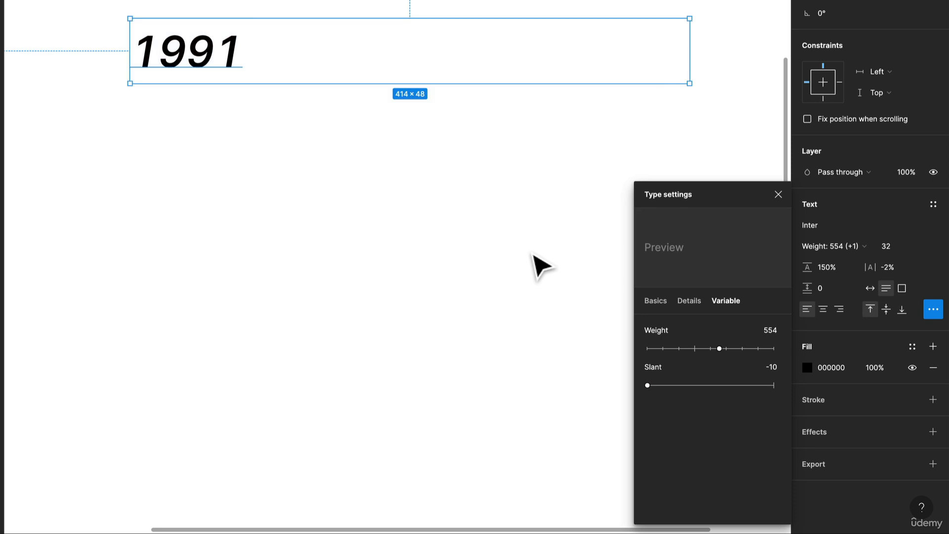